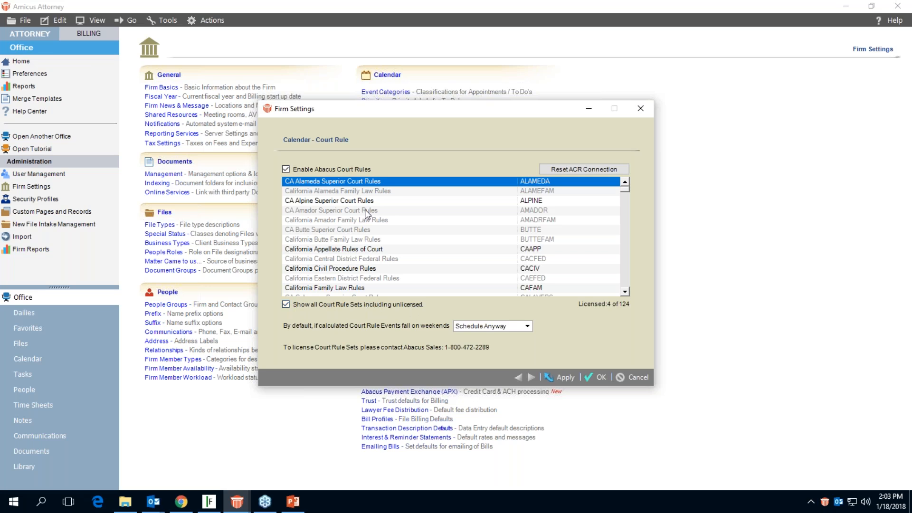
Hide unlicensed court rule sets in the Court Rule settings and set calculated events falling on weekends to Move to Friday by default.
left_click(340, 271)
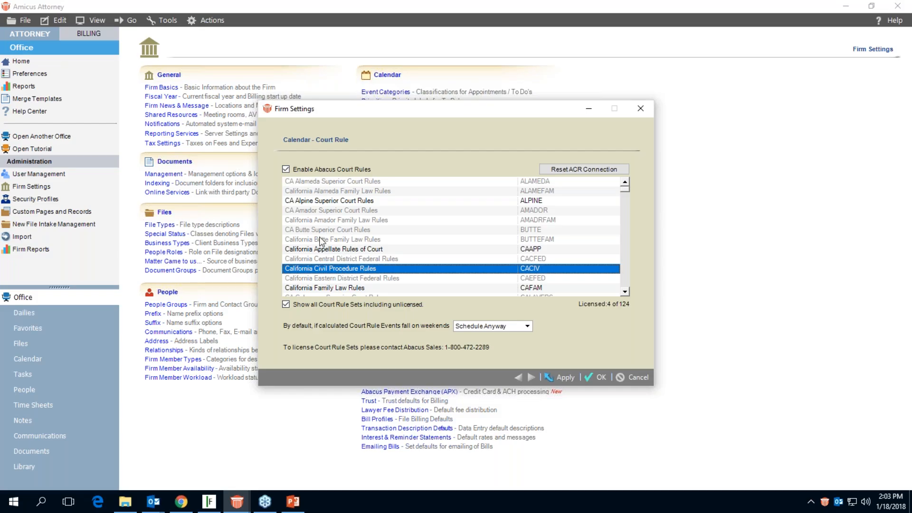
left_click(287, 304)
left_click(318, 210)
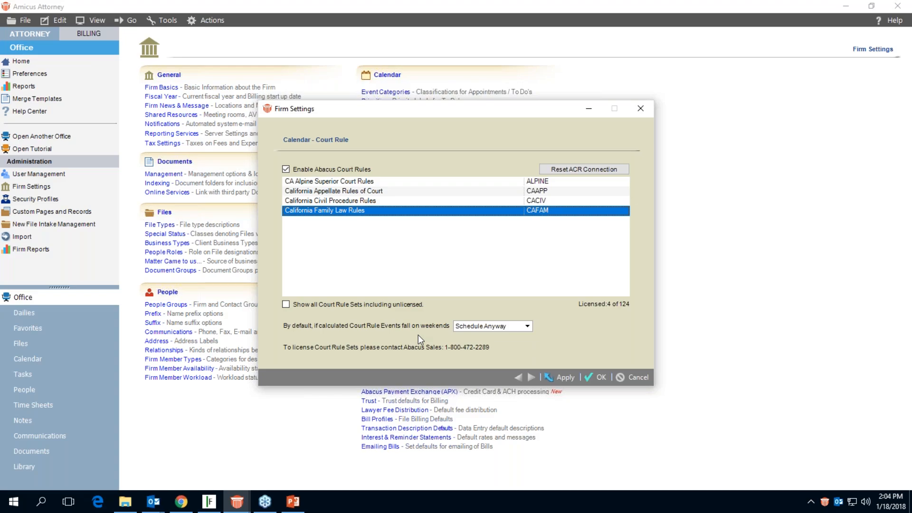
left_click(474, 329)
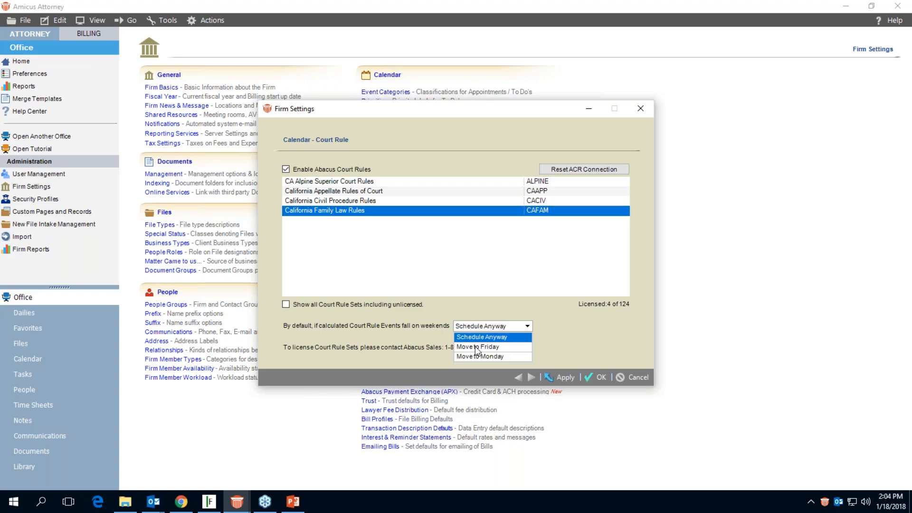
left_click(475, 347)
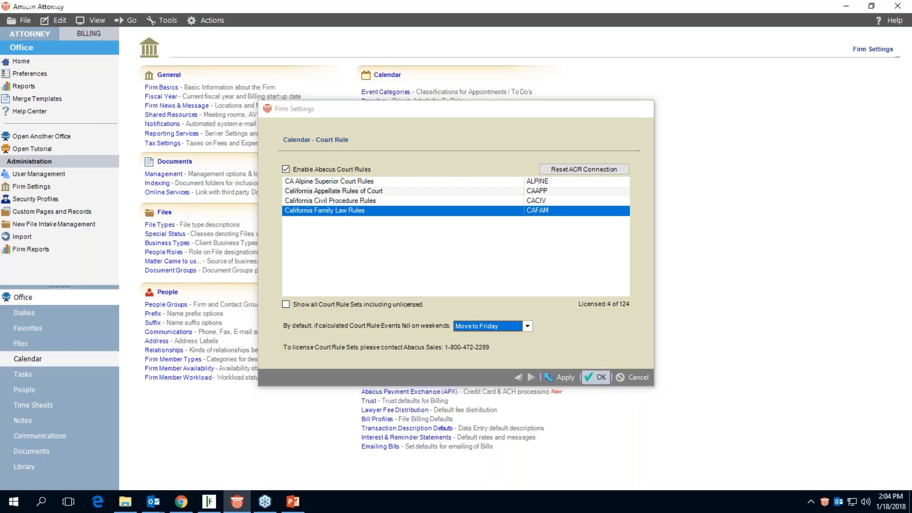
Open the Blank vs Bittle file in a maximized window and display its All File Events list.
left_click(23, 344)
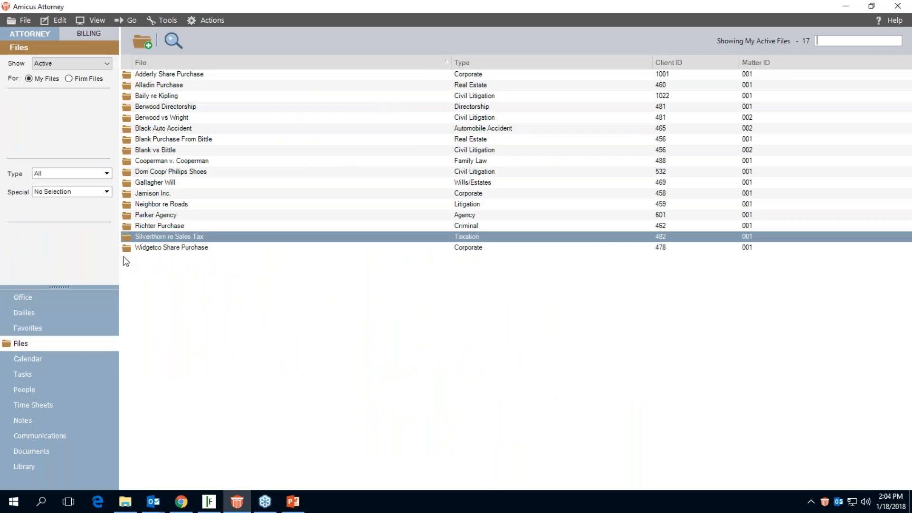
left_click(151, 150)
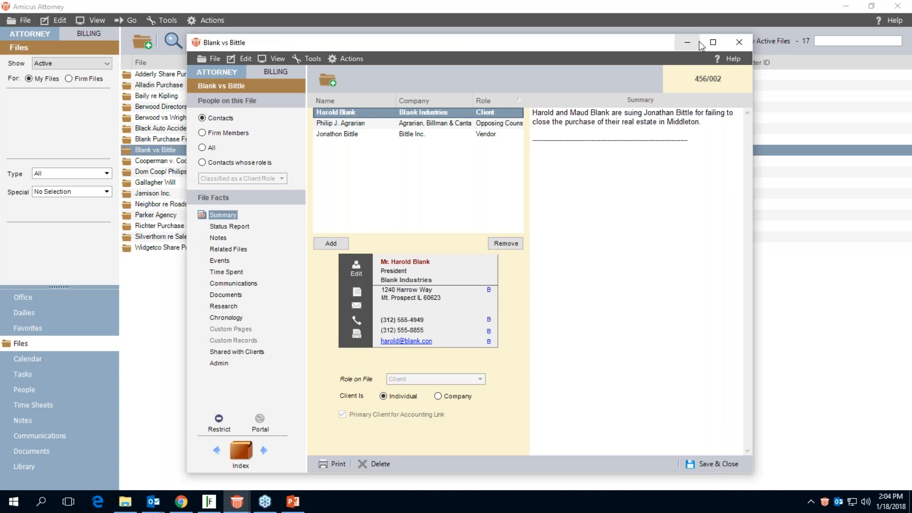
left_click(712, 42)
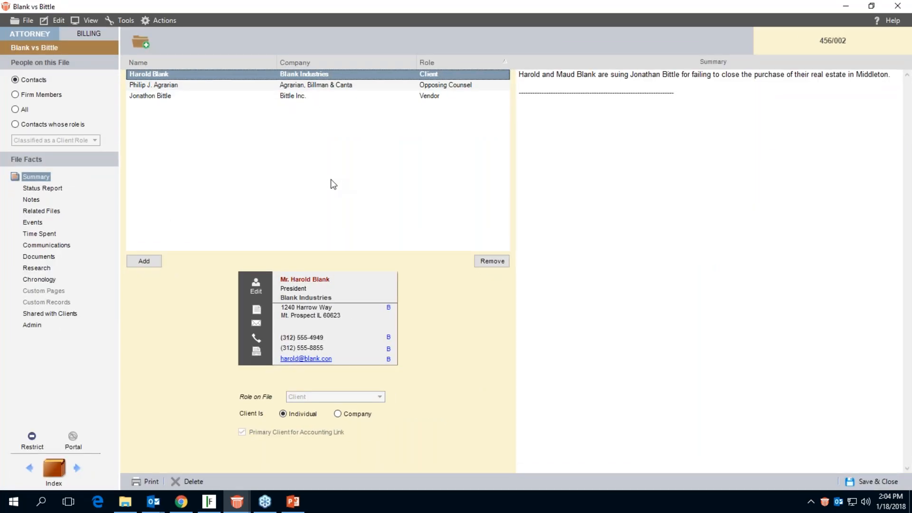
left_click(31, 223)
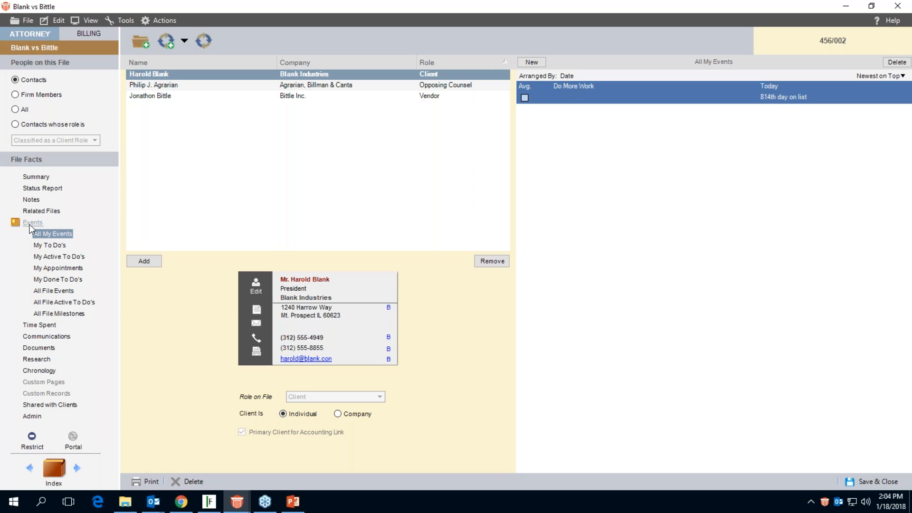
left_click(67, 291)
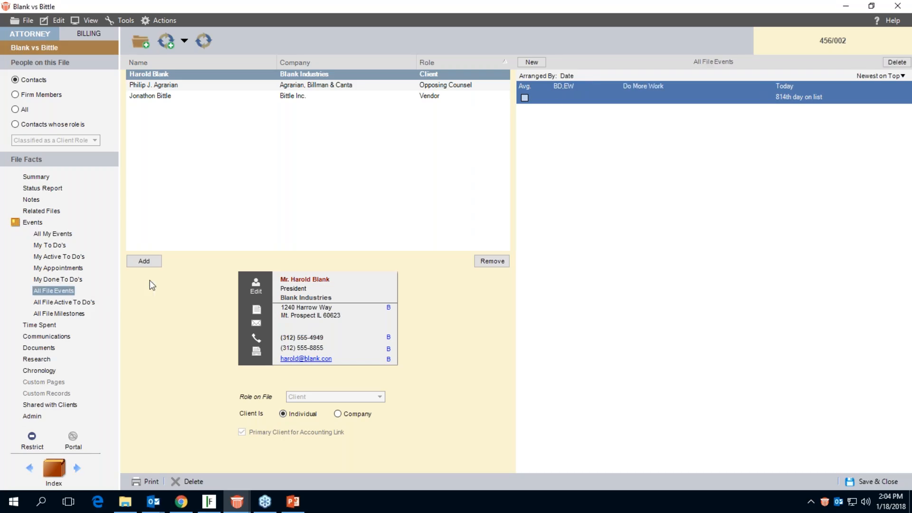
Delete the Do More Work event from the file for all firm members.
right_click(597, 91)
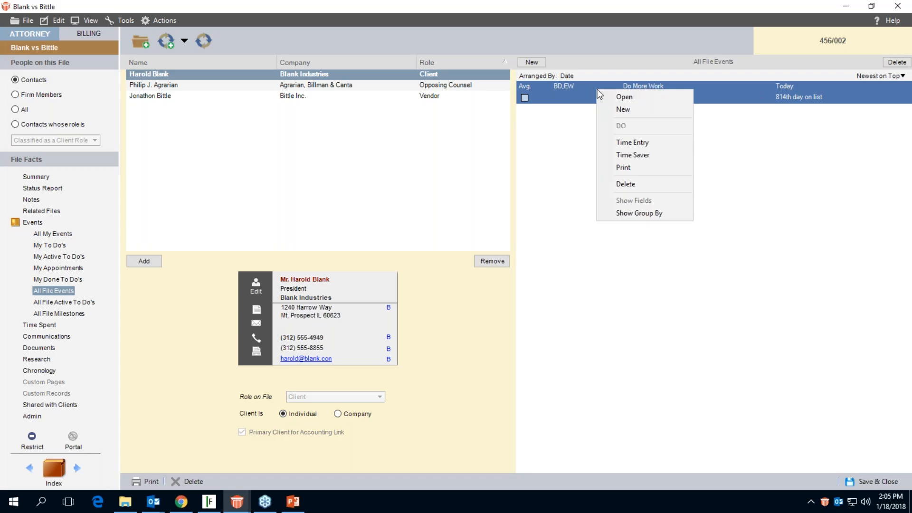
left_click(637, 184)
left_click(307, 240)
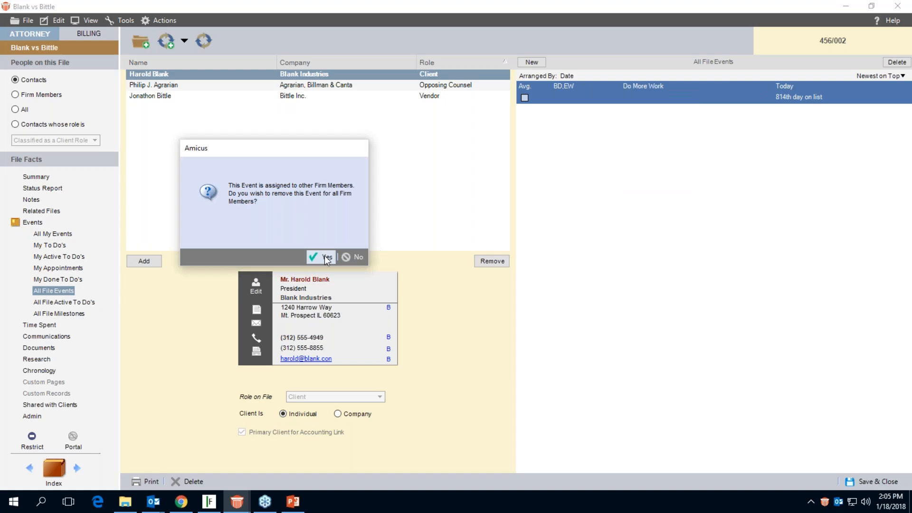
left_click(326, 257)
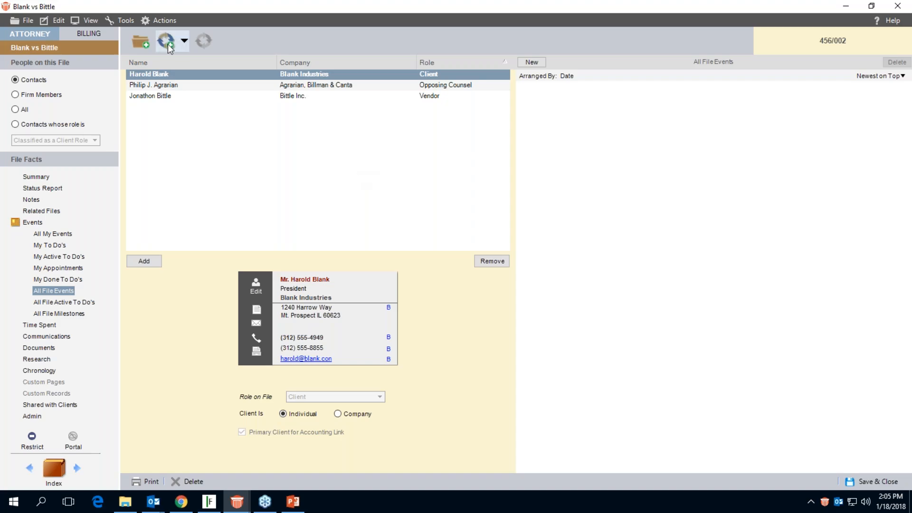
Assign the California Civil Procedure Rules set (CACIV) to the file as its court rules set.
left_click(173, 26)
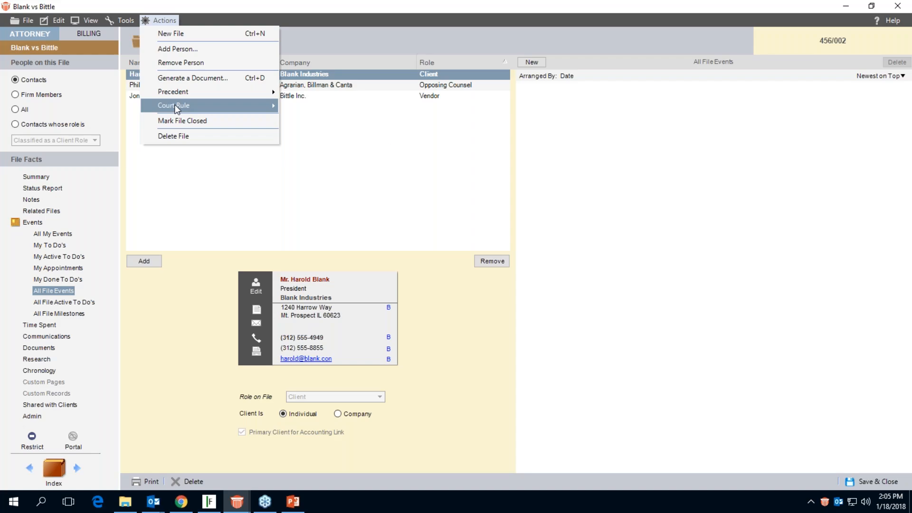
mouse_move(177, 108)
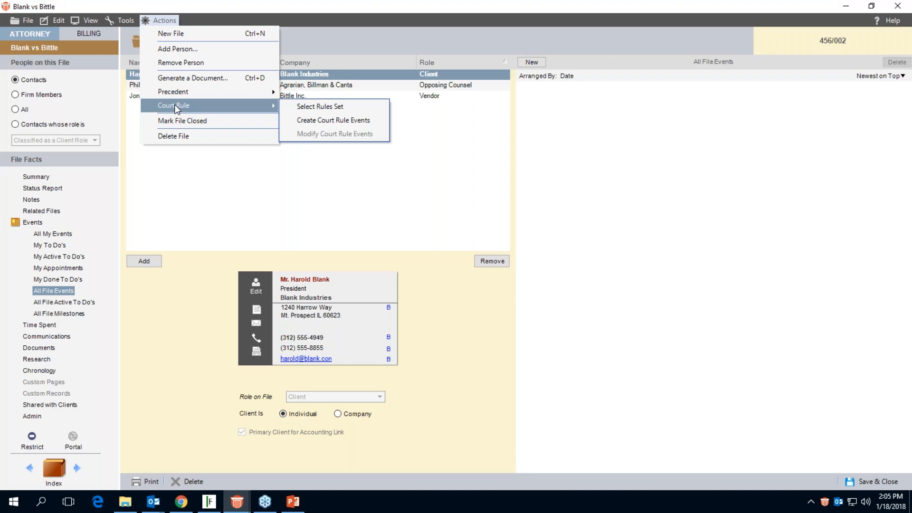
left_click(304, 108)
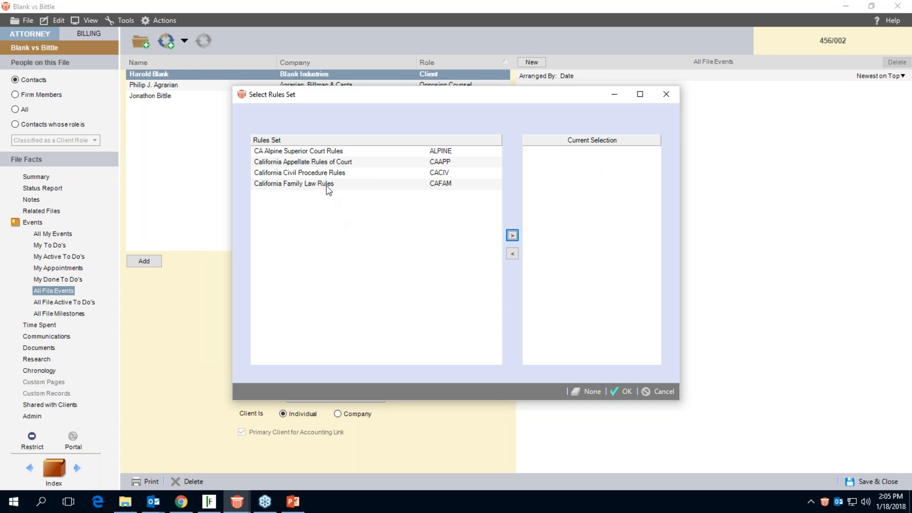
left_click(320, 175)
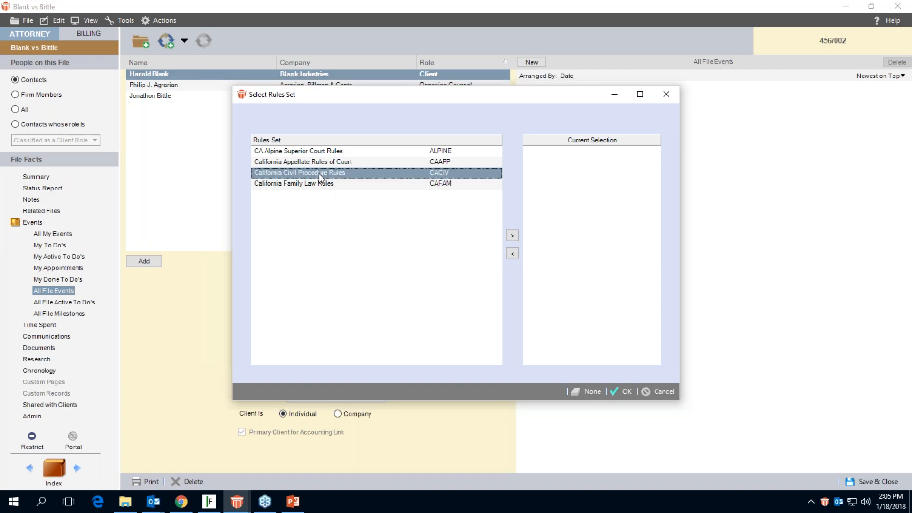
left_click(511, 235)
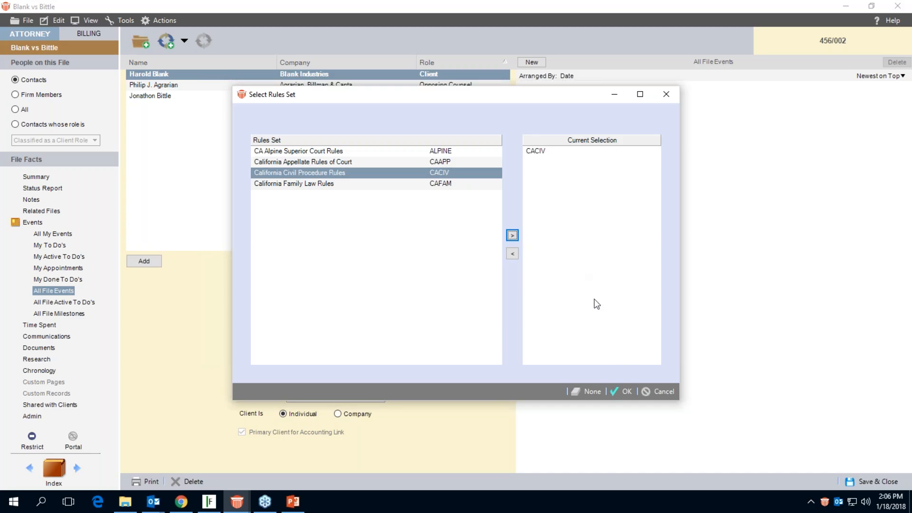
left_click(622, 393)
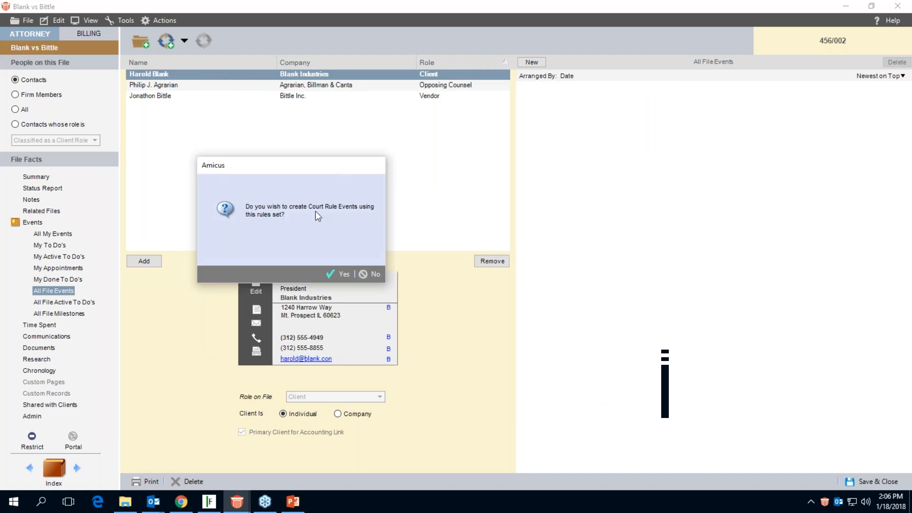
Start creating court rule events from this rules set using the Filed Complaint: CA State rule (CACOMP).
left_click(341, 273)
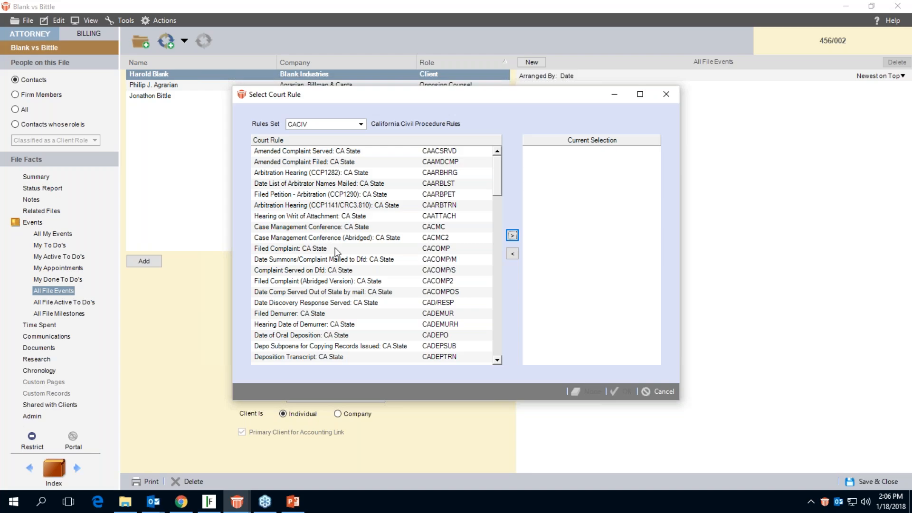
left_click(316, 250)
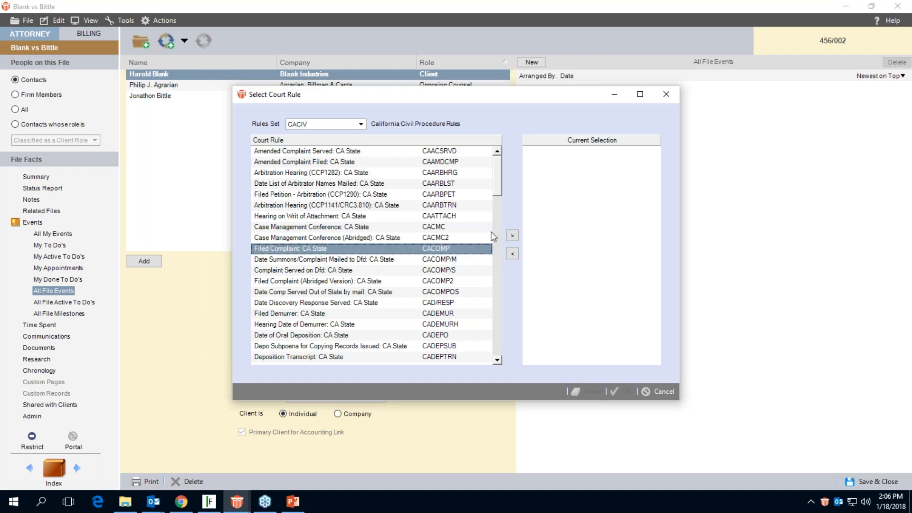
left_click(512, 236)
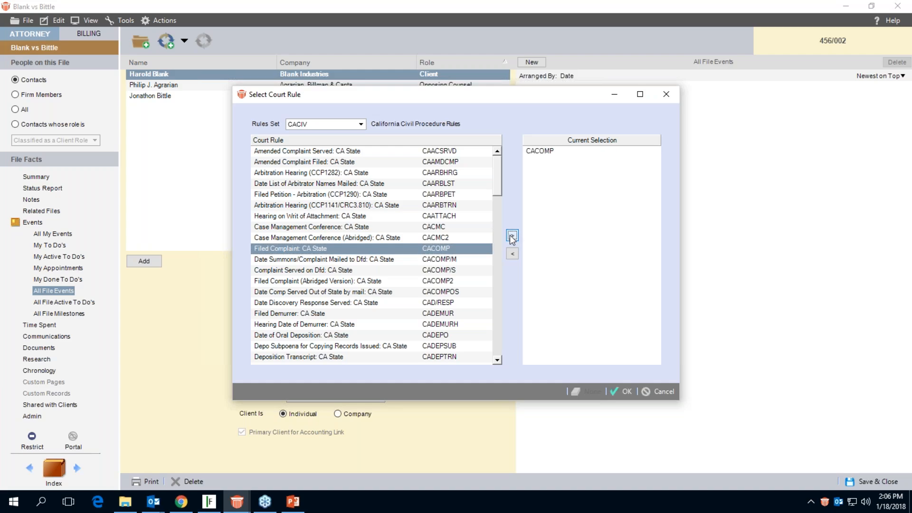
left_click(621, 391)
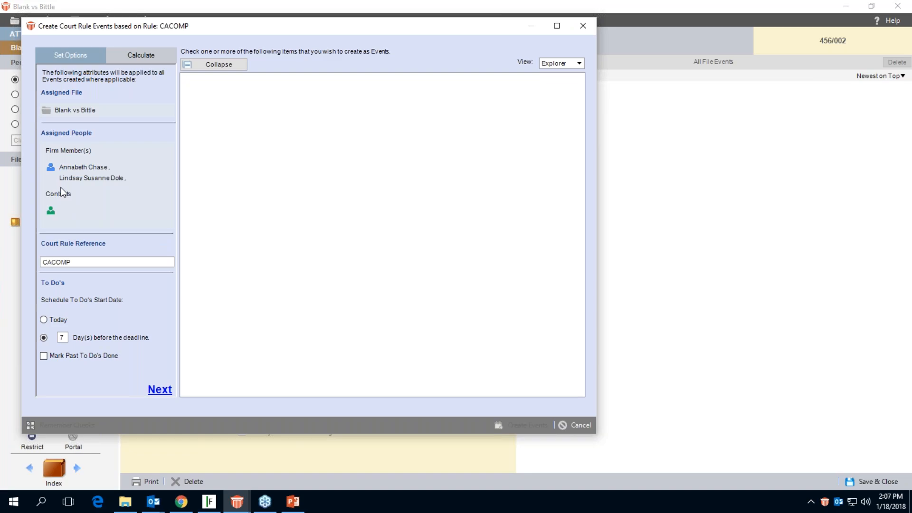
Remove the last-listed firm member from the people assigned to the court rule events.
left_click(50, 168)
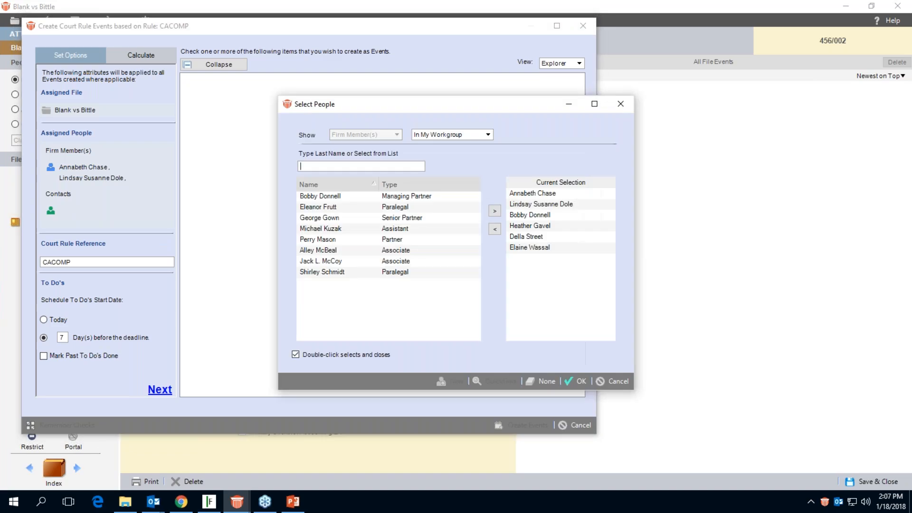
left_click(529, 247)
left_click(495, 229)
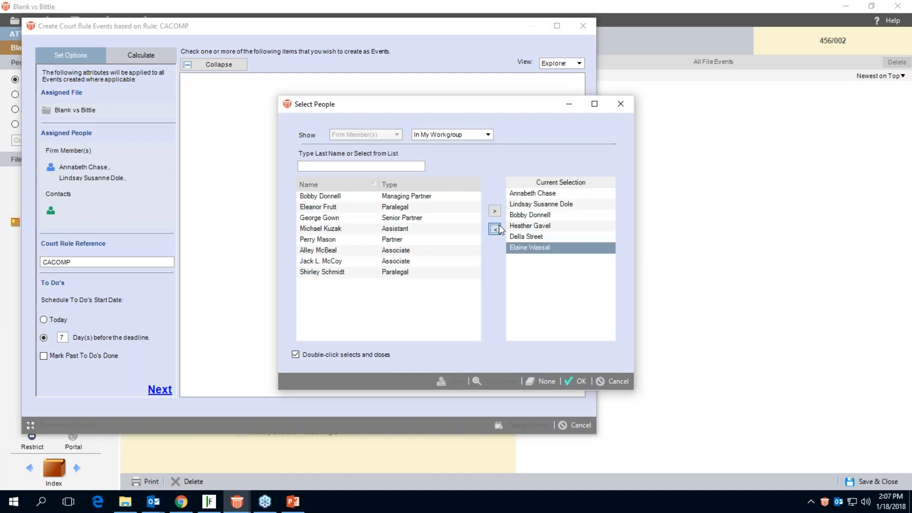
left_click(569, 379)
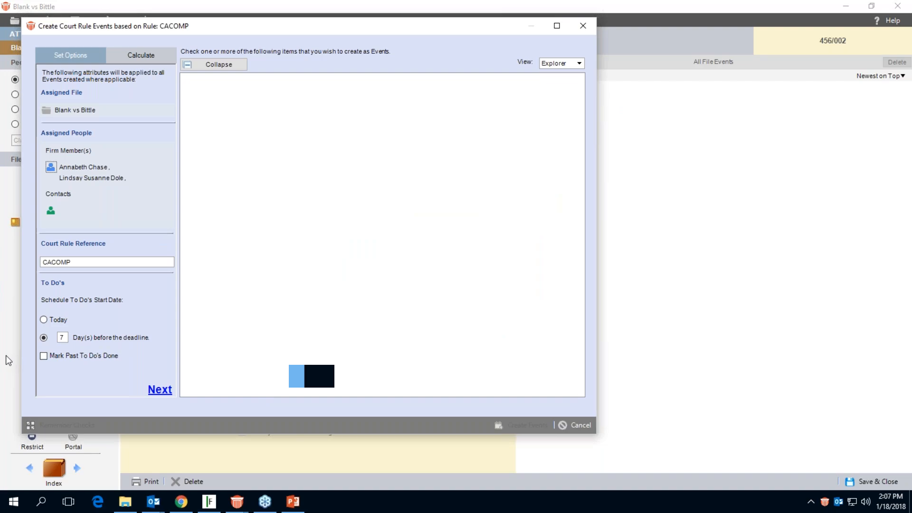
Replace the court rule reference with Plaintiff.
left_click_drag(85, 262, 31, 263)
type("Defe")
key("BackSpace")
key("BackSpace")
key("BackSpace")
key("BackSpace")
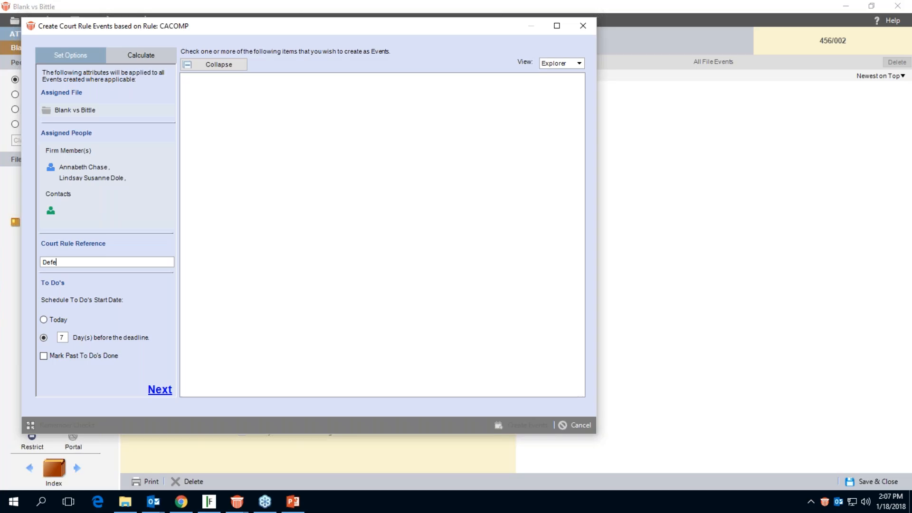
type("Plainti")
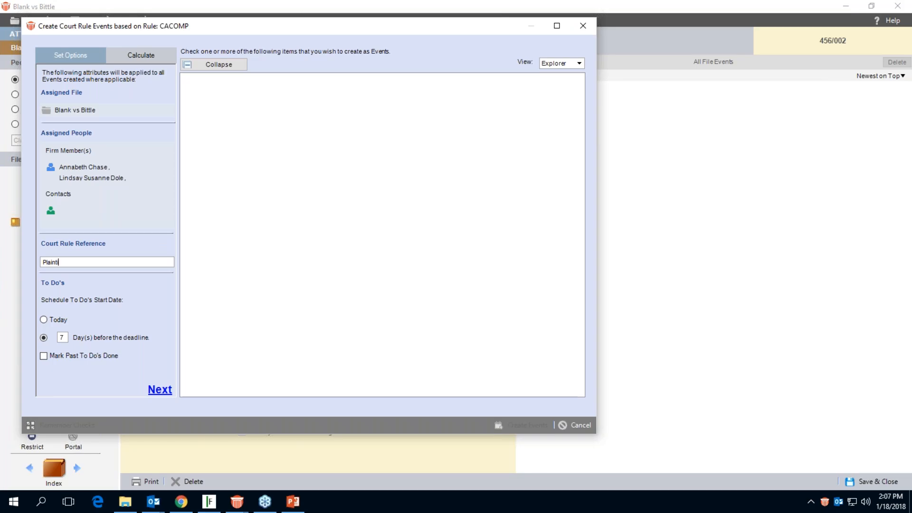
type("ff")
Go to the date calculation settings and set the trigger event title to Attend at Court.
left_click(141, 56)
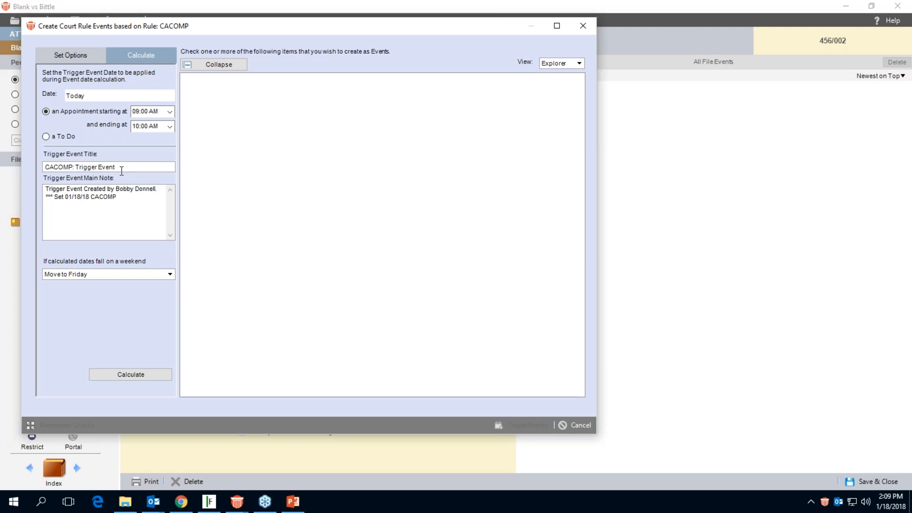
left_click_drag(122, 170, 3, 168)
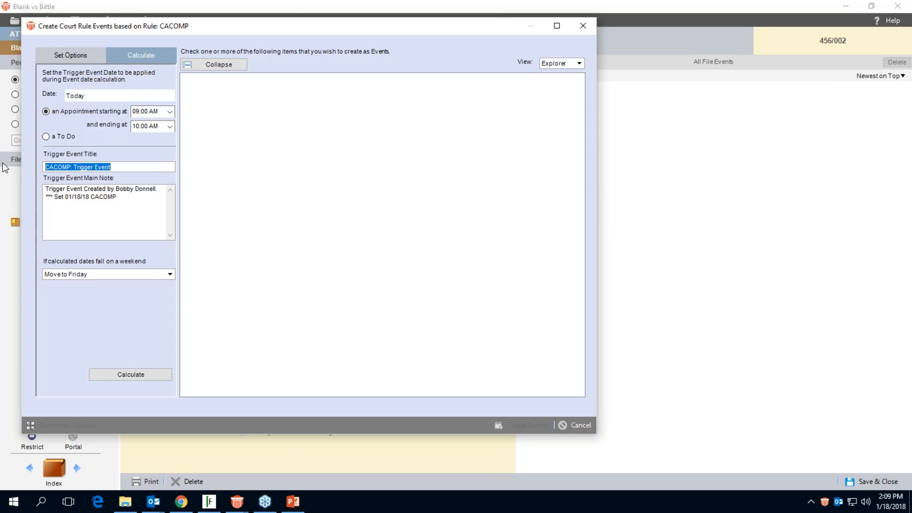
type("At")
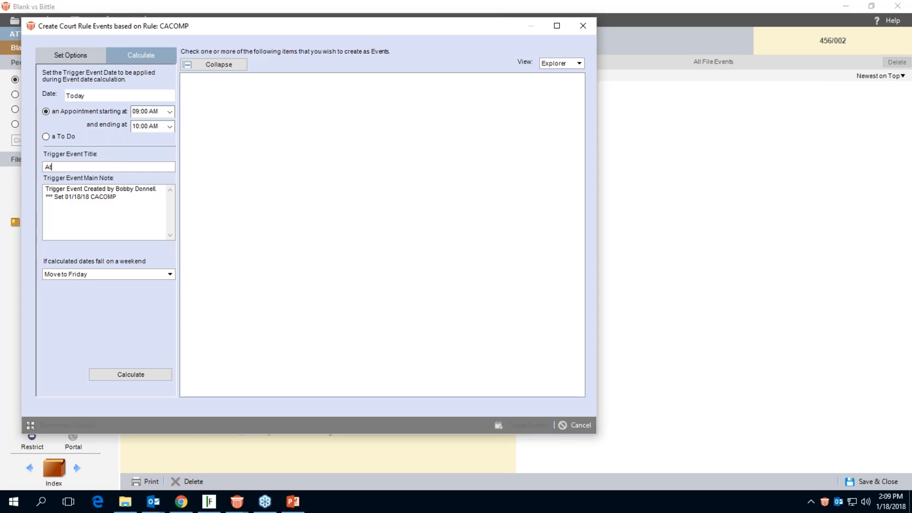
type("etend at Court")
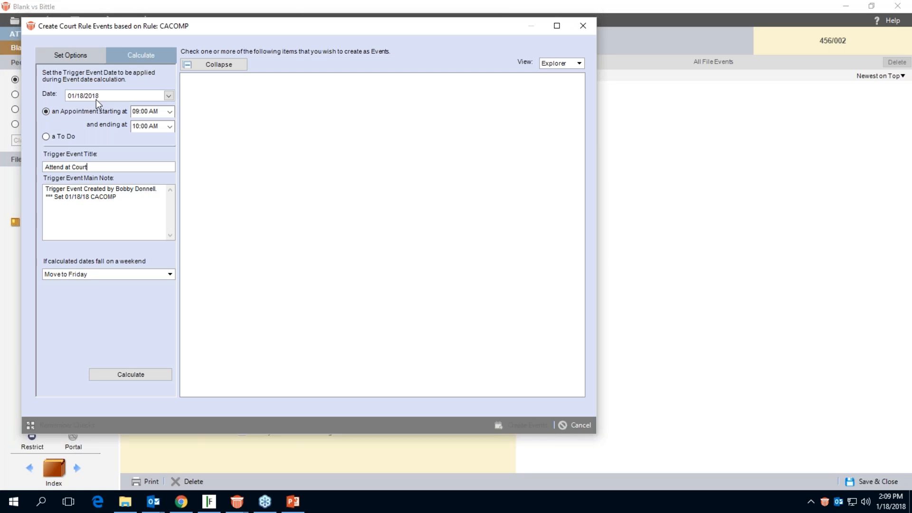
Set the trigger event date for the court rule calculation to June 20, 2018.
left_click(169, 96)
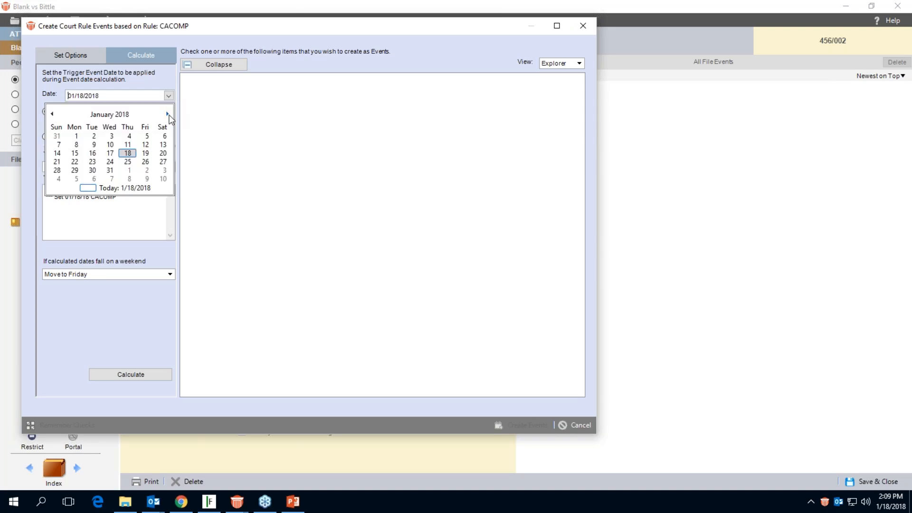
left_click(167, 114)
left_click(167, 114)
left_click(168, 114)
left_click(167, 114)
left_click(167, 114)
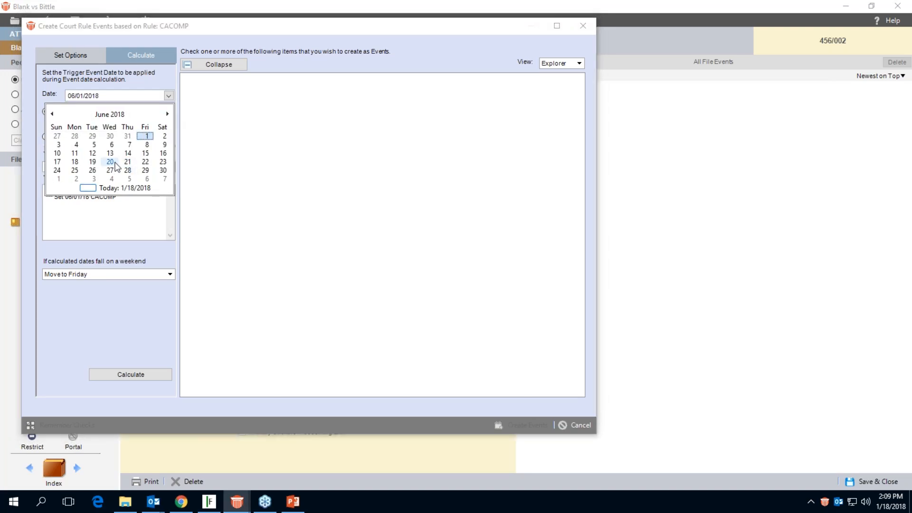
left_click(110, 162)
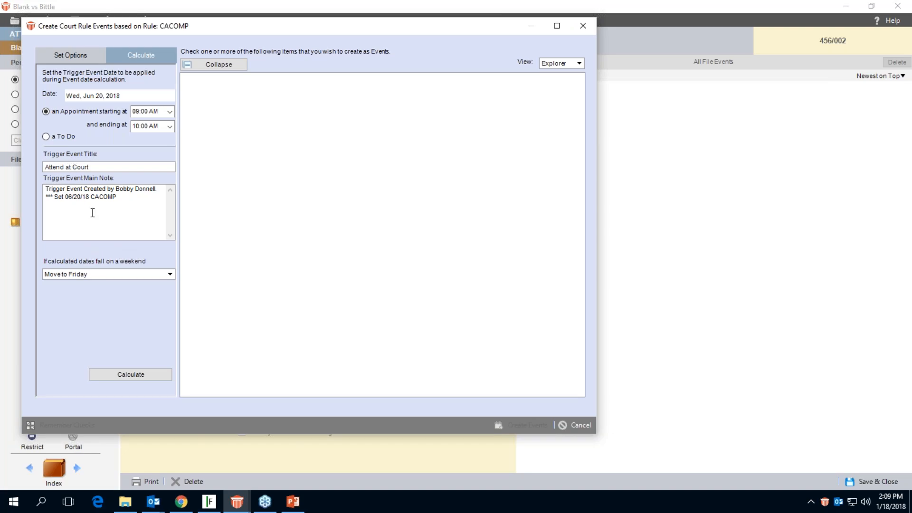
Keep Move to Friday for dates falling on a weekend and calculate the court rule events.
left_click(117, 275)
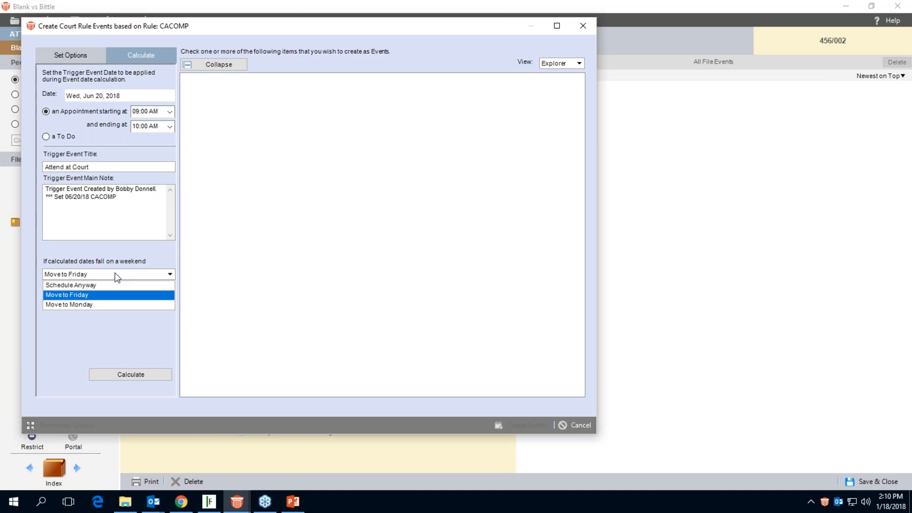
left_click(152, 263)
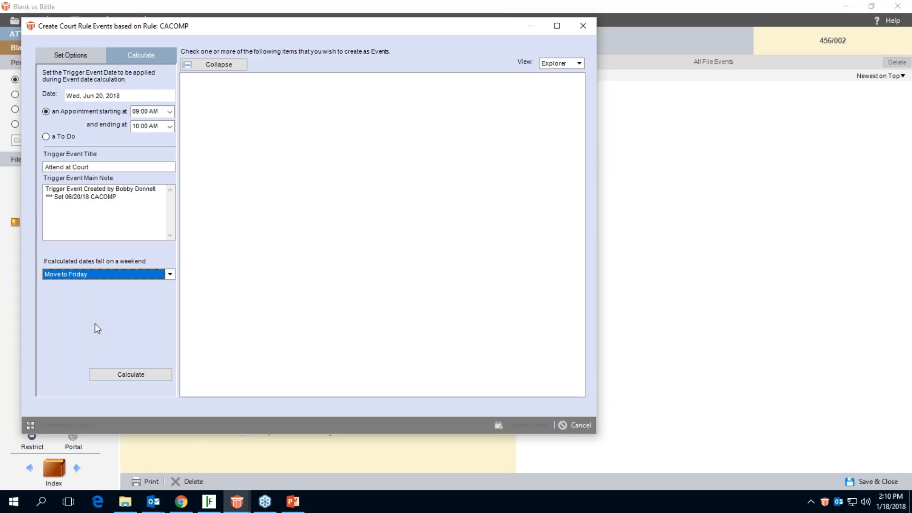
left_click(119, 373)
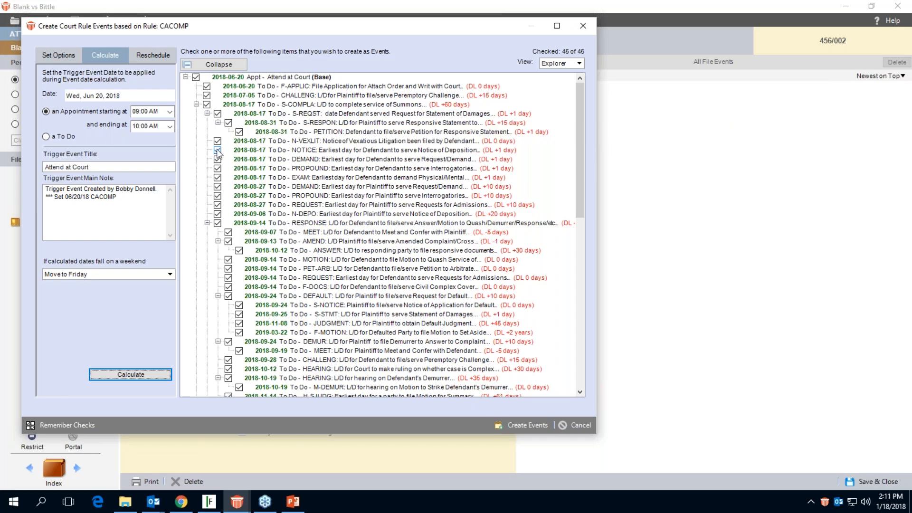
Exclude the ANSWER to-do dated 2018-10-12 from the calculated list, review the remaining items and create their events.
left_click(239, 251)
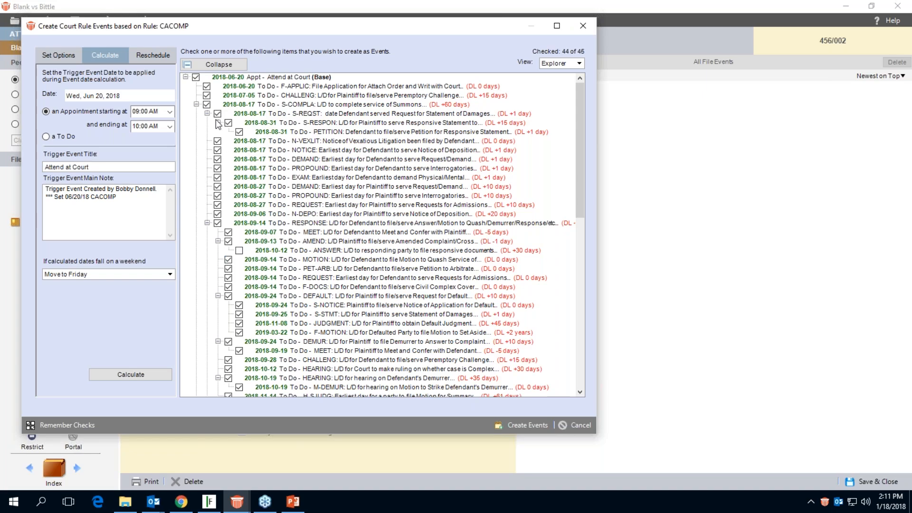
left_click(196, 105)
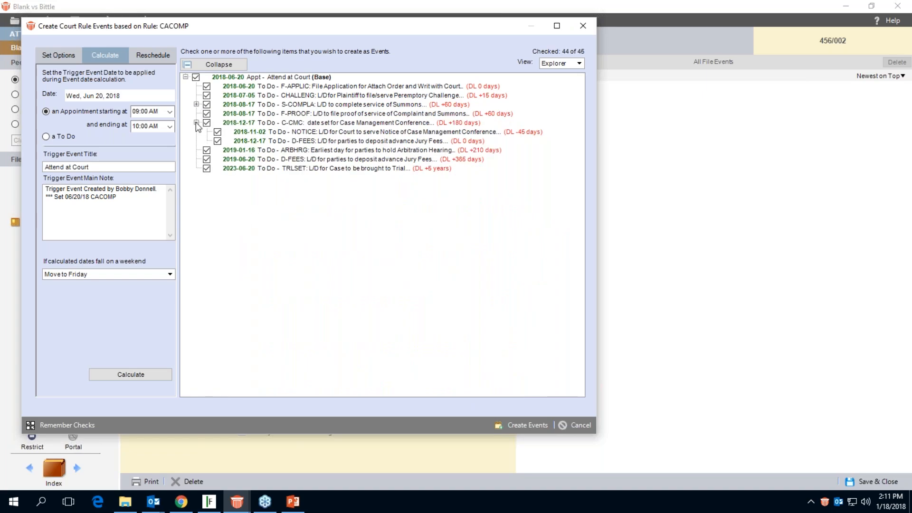
left_click(197, 123)
left_click(197, 105)
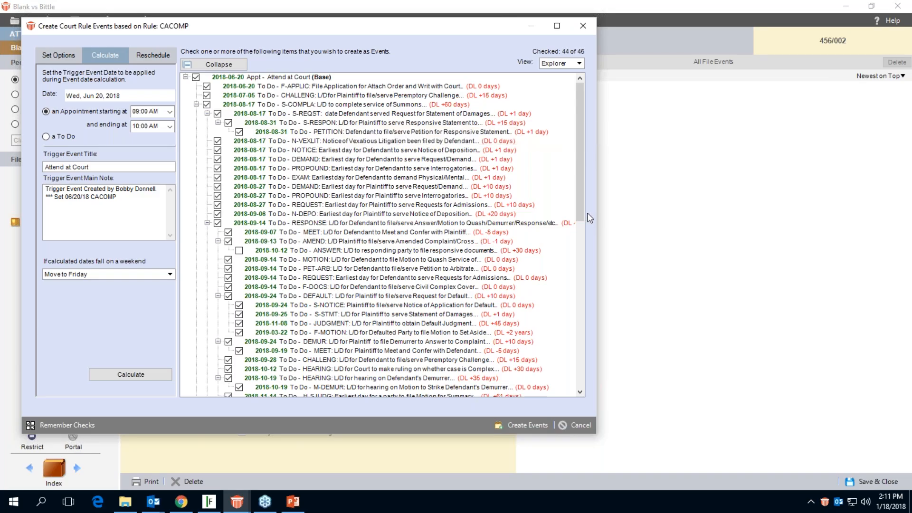
scroll(580, 215, "down", 3)
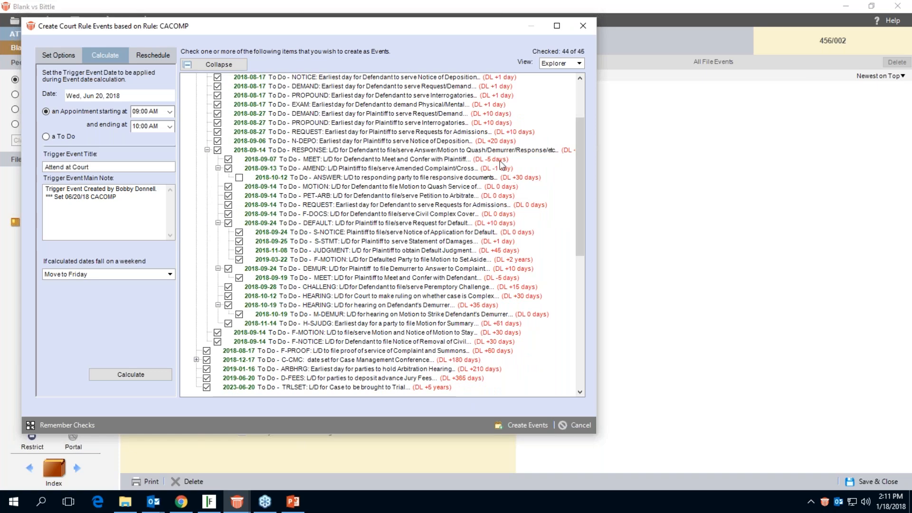
mouse_move(579, 210)
left_mouse_down()
mouse_move(581, 234)
mouse_move(577, 200)
left_mouse_up()
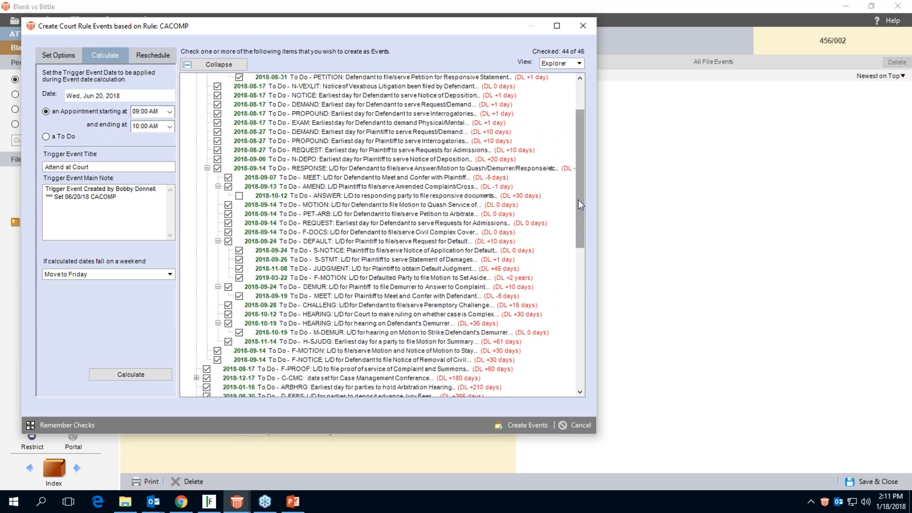
left_click(513, 426)
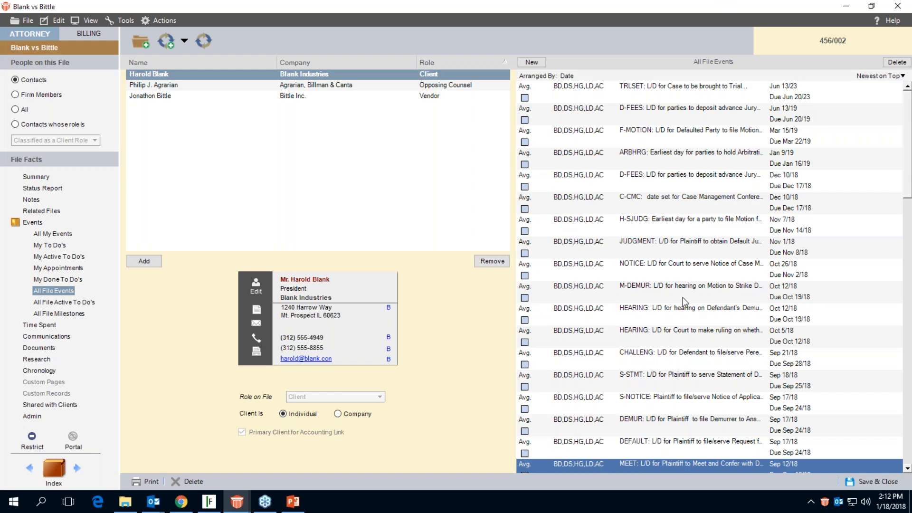
Remove the last-listed firm member from the PET-ARB event and save the event.
scroll(684, 302, "down", 10)
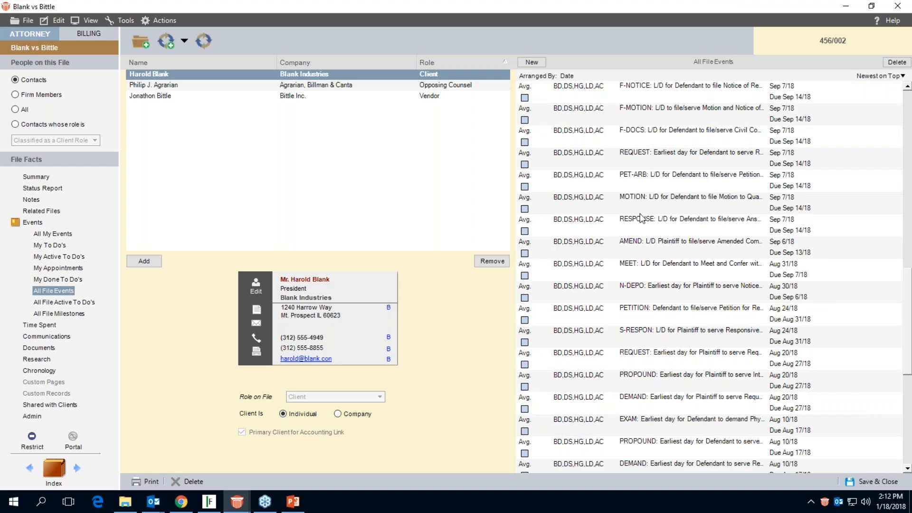
left_click(633, 186)
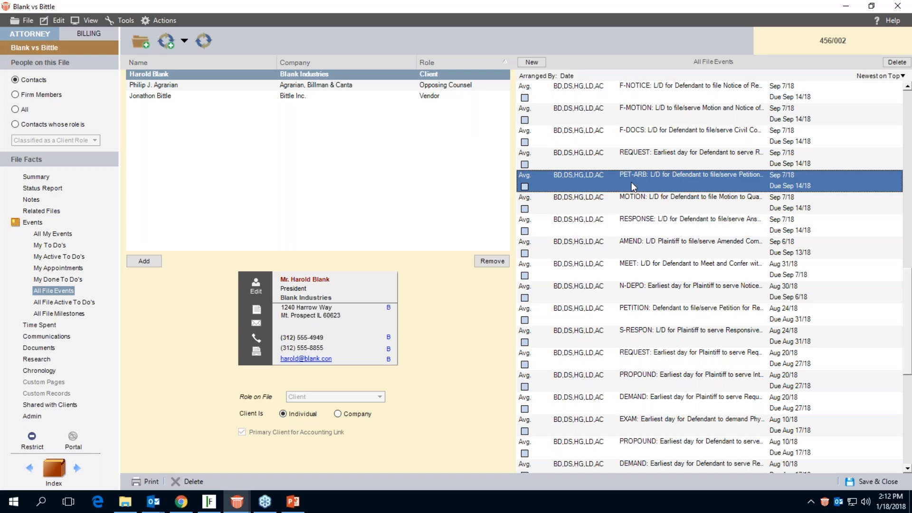
double_click(633, 187)
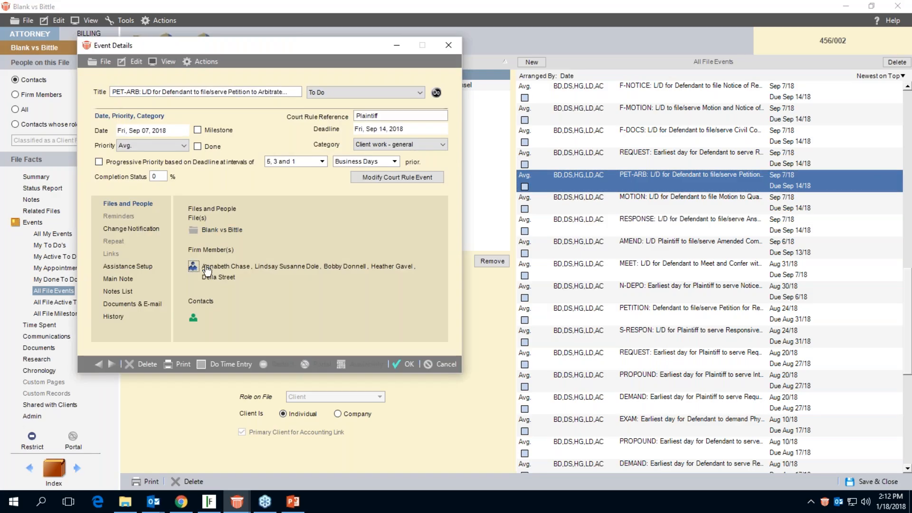
left_click(201, 267)
left_click(518, 237)
left_click(495, 231)
left_click(578, 381)
left_click(403, 363)
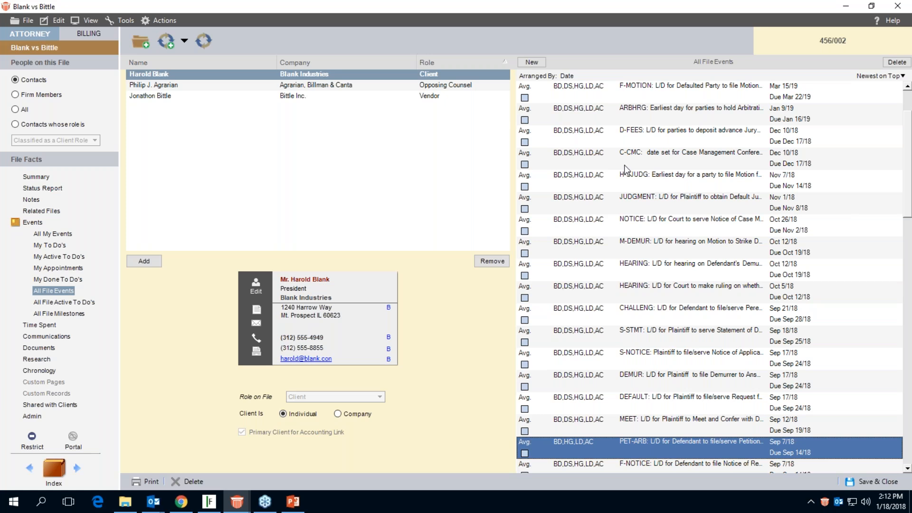
Change the date of the H-SJUDG event to November 5, 2018 and save it.
right_click(616, 183)
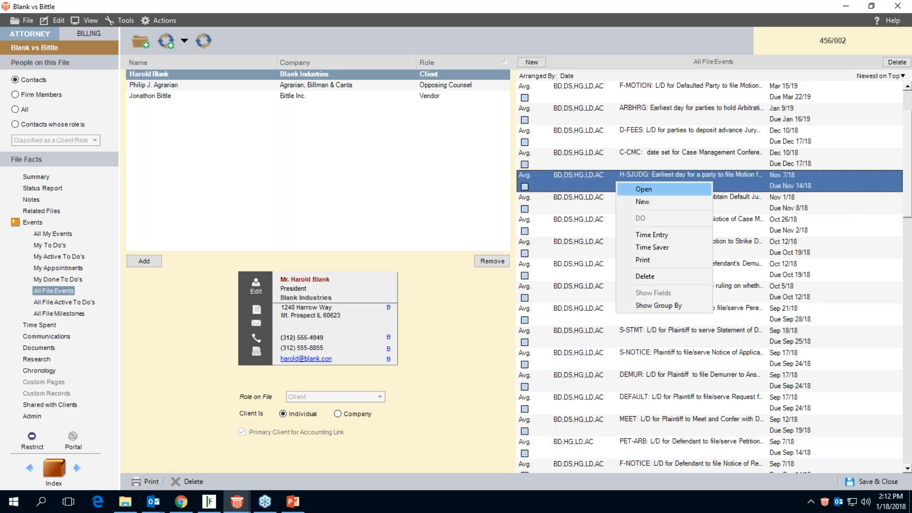
left_click(626, 190)
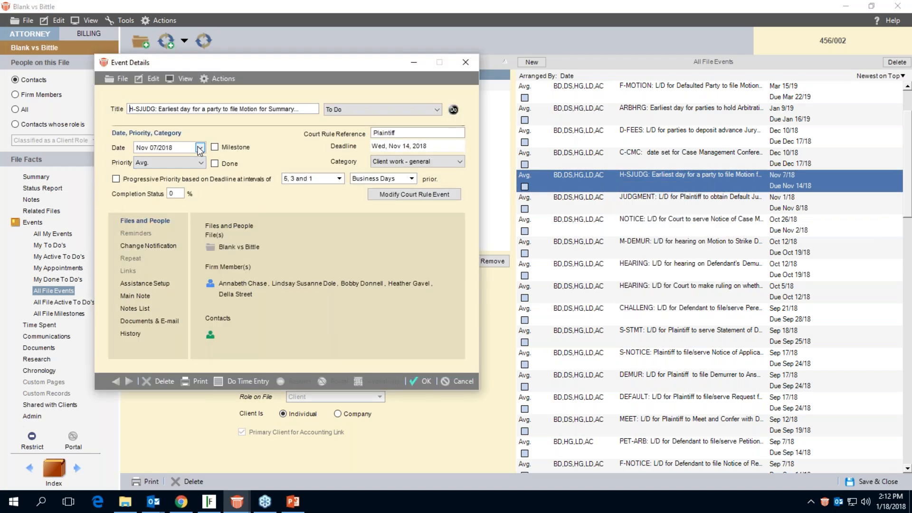
left_click(200, 148)
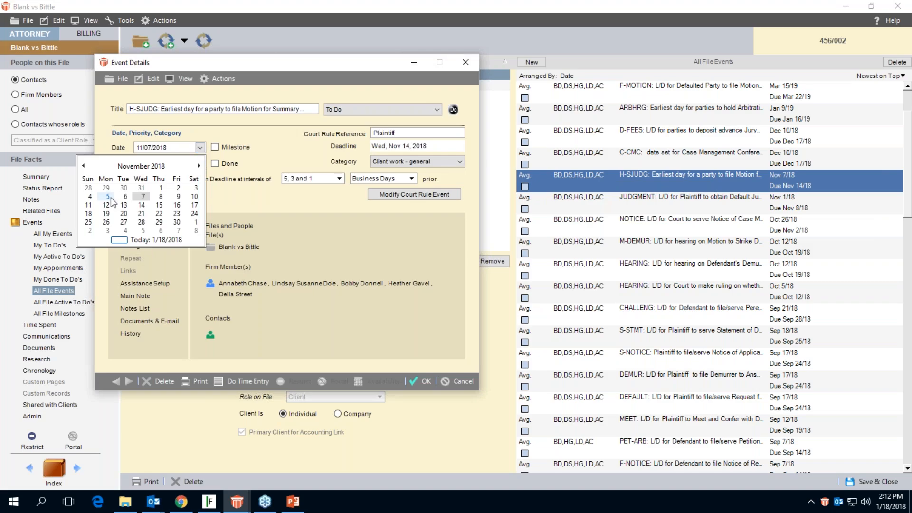
left_click(109, 197)
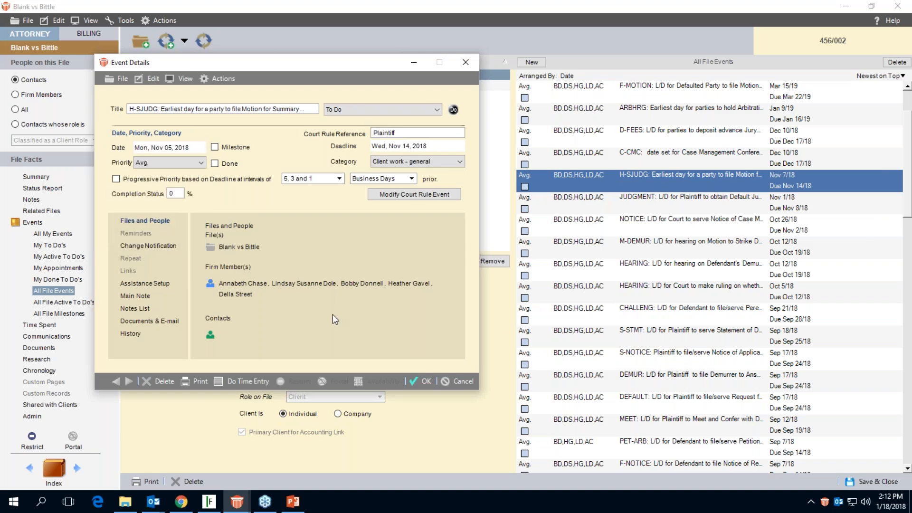
left_click(421, 381)
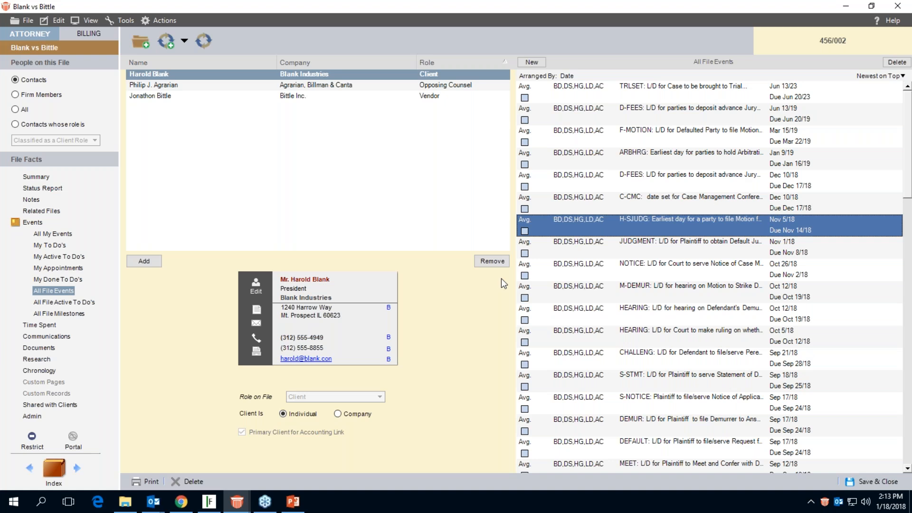
Start modifying the file's court rule events from the JUDGMENT: L/D for Plaintiff to obtain Default Judgment event.
left_click(580, 257)
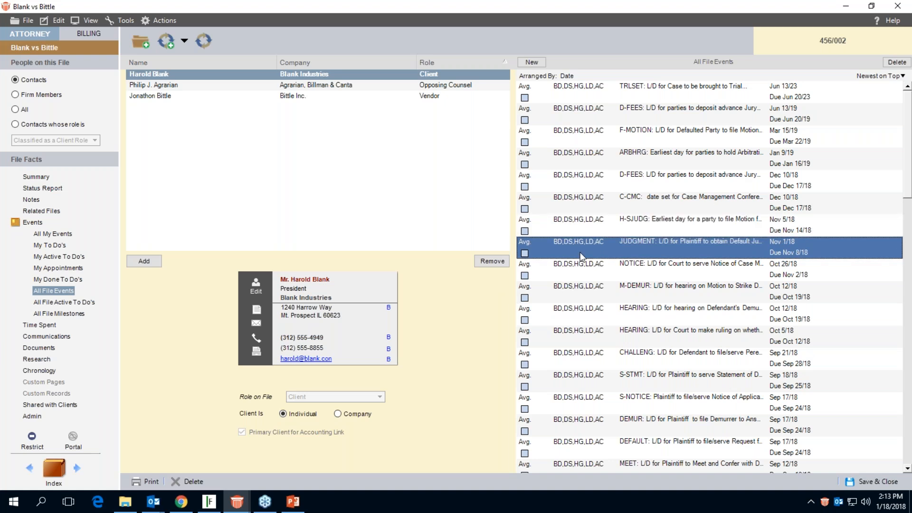
left_click(160, 21)
mouse_move(190, 105)
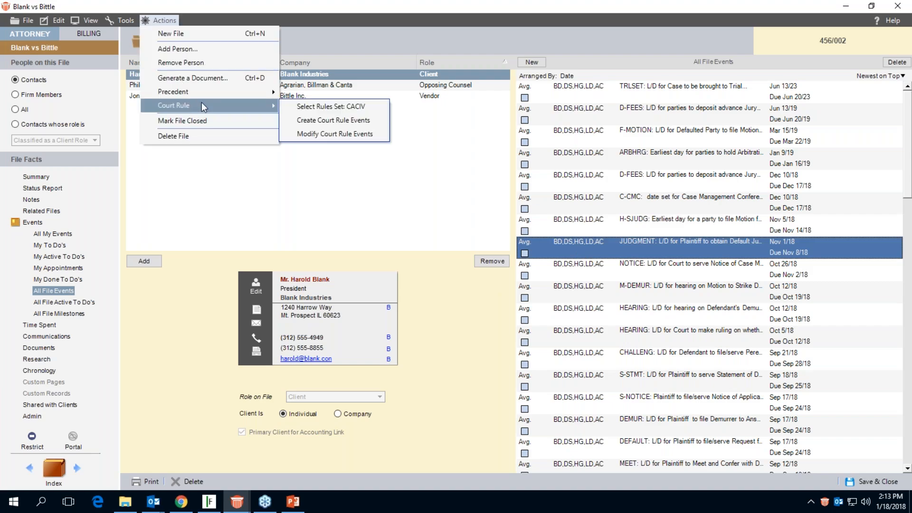
left_click(323, 135)
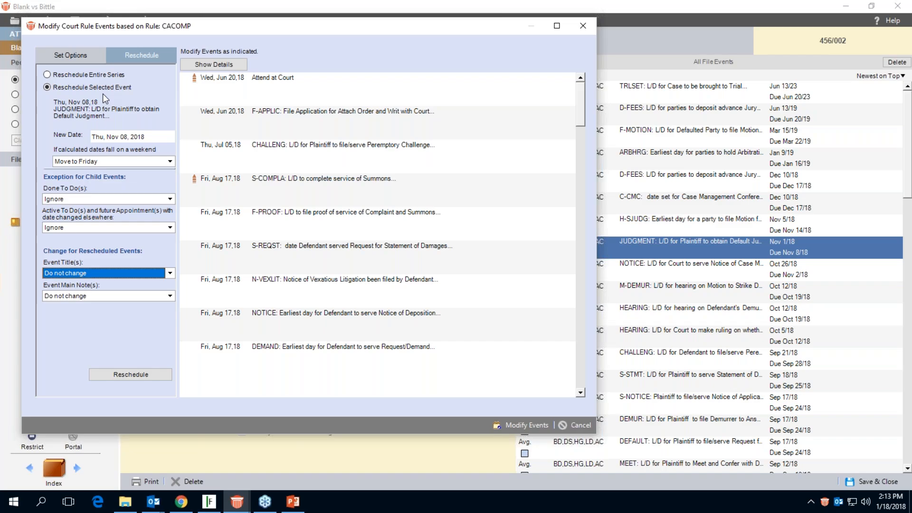
Reschedule the entire court rule series to a new date of November 12, 2018 and apply the changes to the events.
left_click(48, 75)
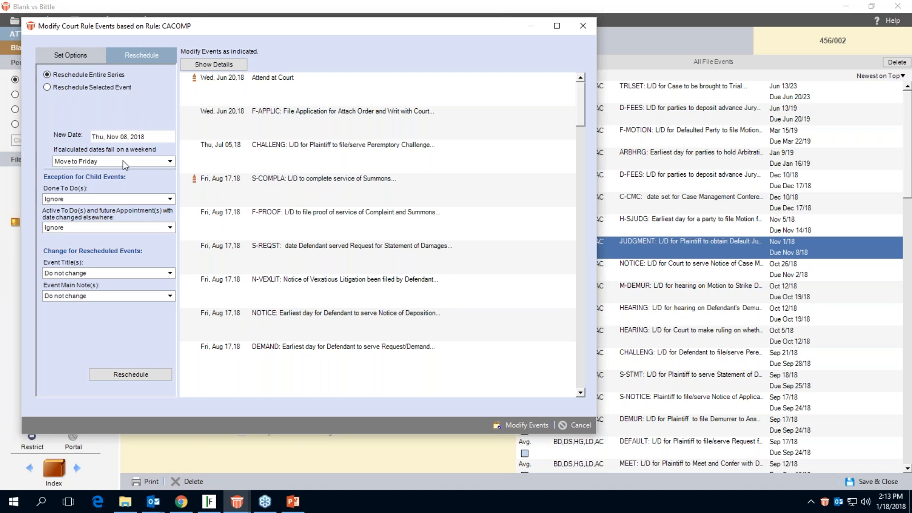
left_click(168, 137)
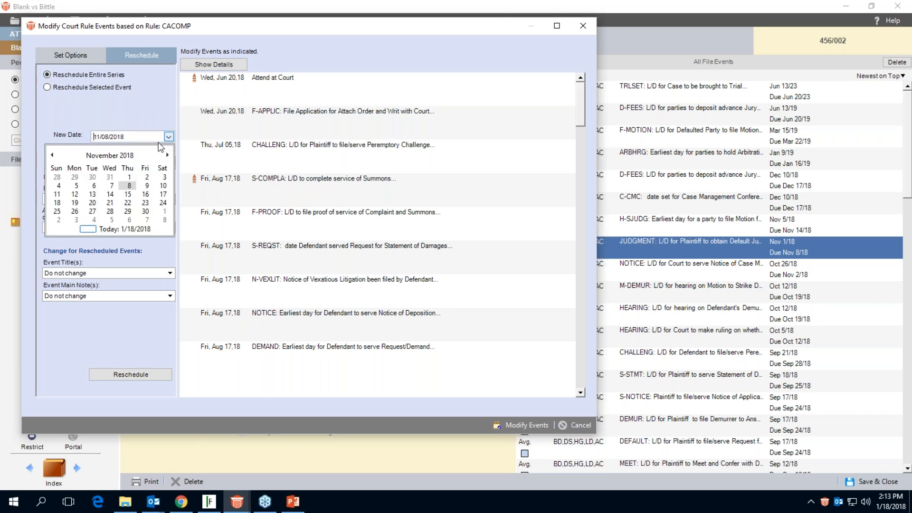
left_click(74, 194)
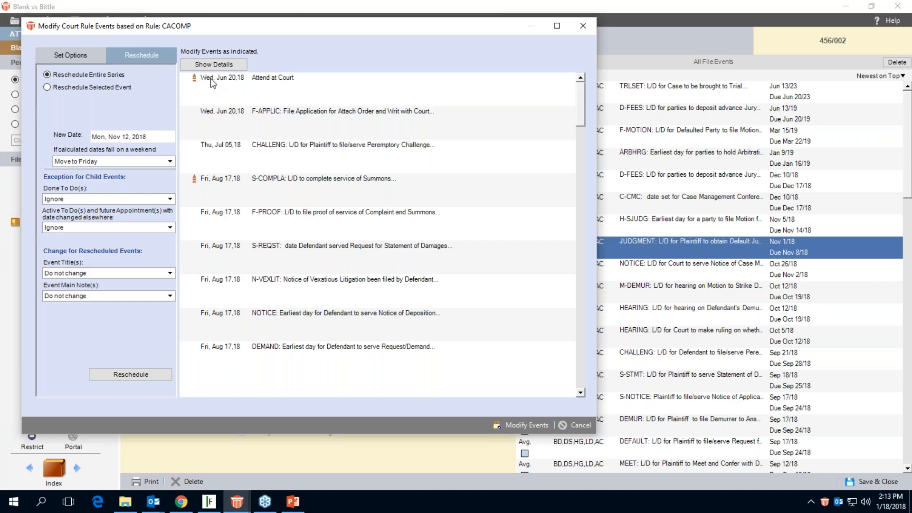
left_click(121, 373)
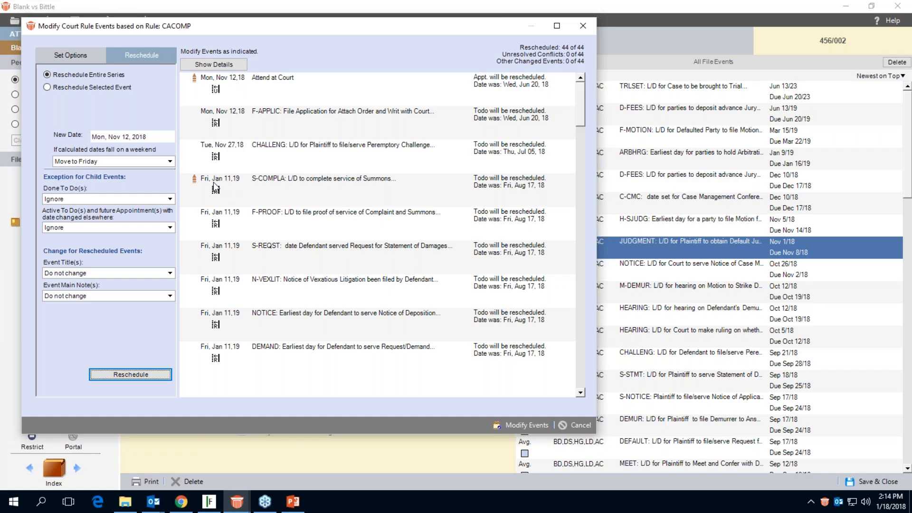
mouse_move(216, 195)
mouse_move(221, 229)
mouse_move(218, 129)
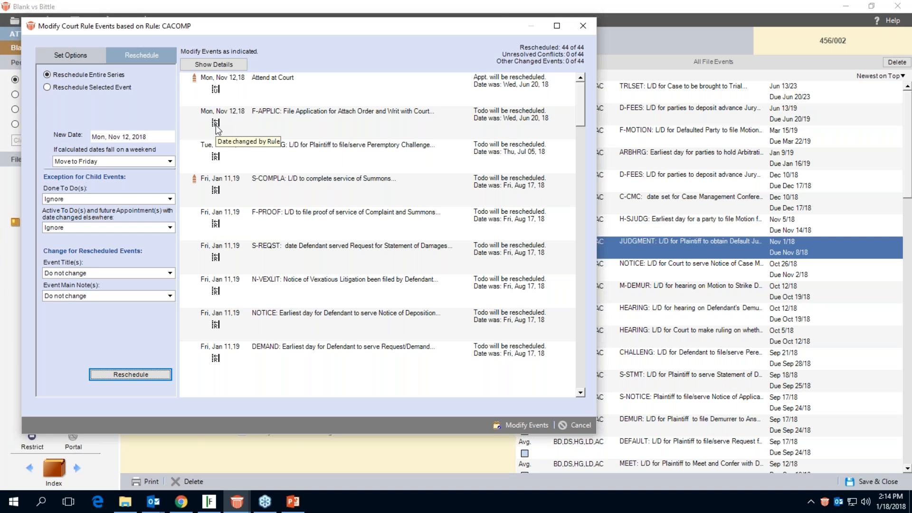
mouse_move(218, 97)
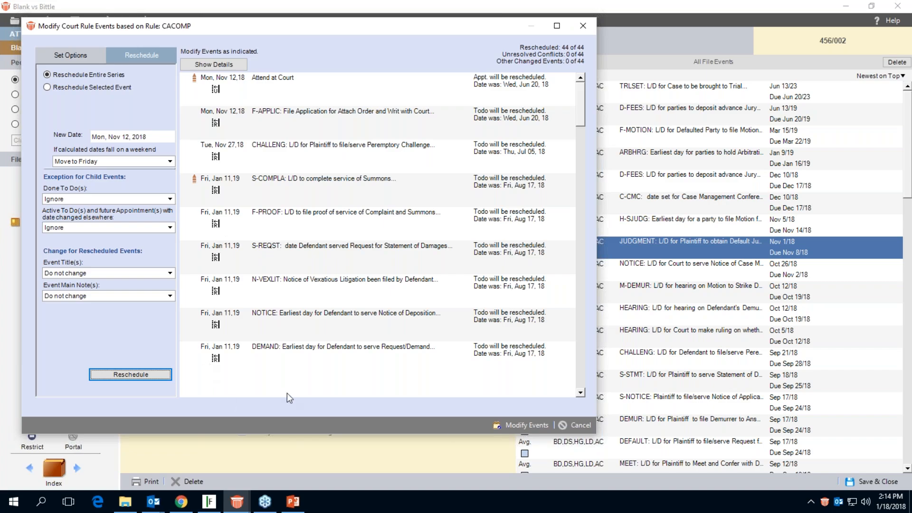
left_click(528, 426)
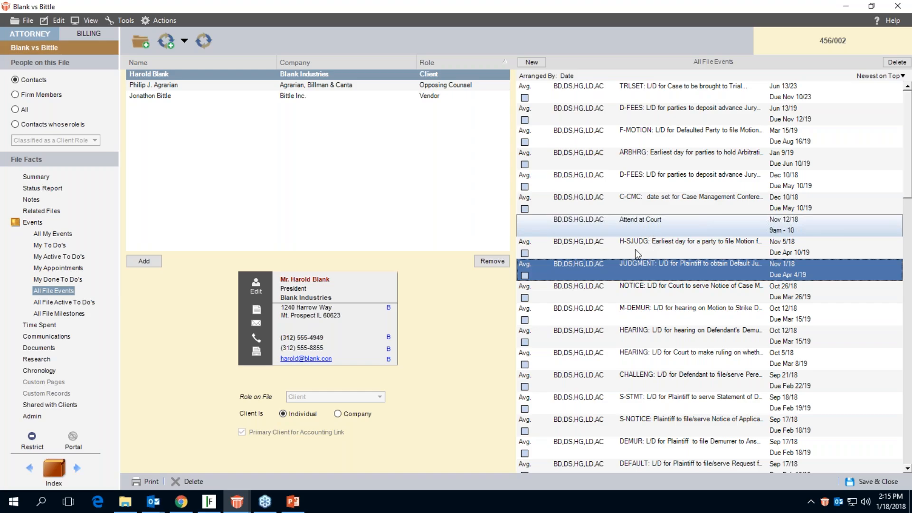
Reword the C-CMC event's title to "C-CMC: Date to set for Case Management Conference...".
double_click(645, 207)
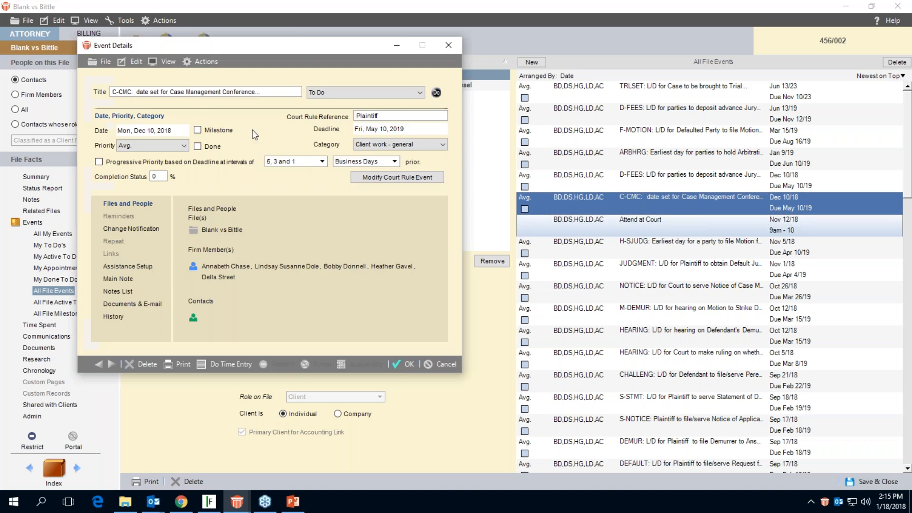
left_click_drag(135, 91, 137, 91)
type("Date t")
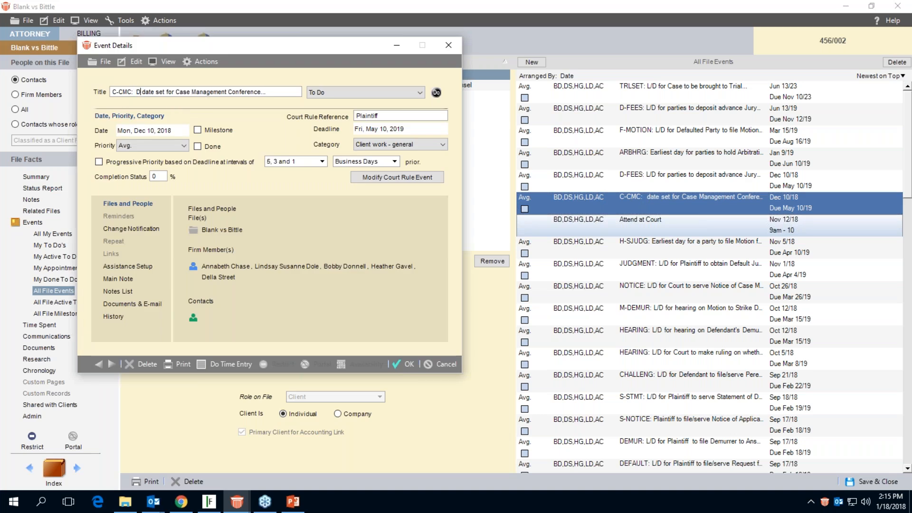
type("o ")
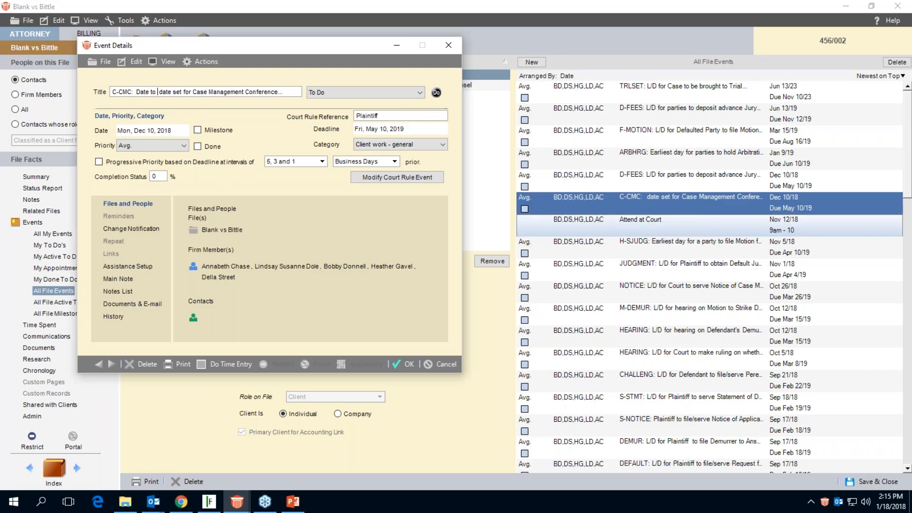
type("set")
key("Delete")
key("Delete")
key("Delete")
key("Delete")
key("Delete")
key("Delete")
key("Delete")
key("Delete")
key("Delete")
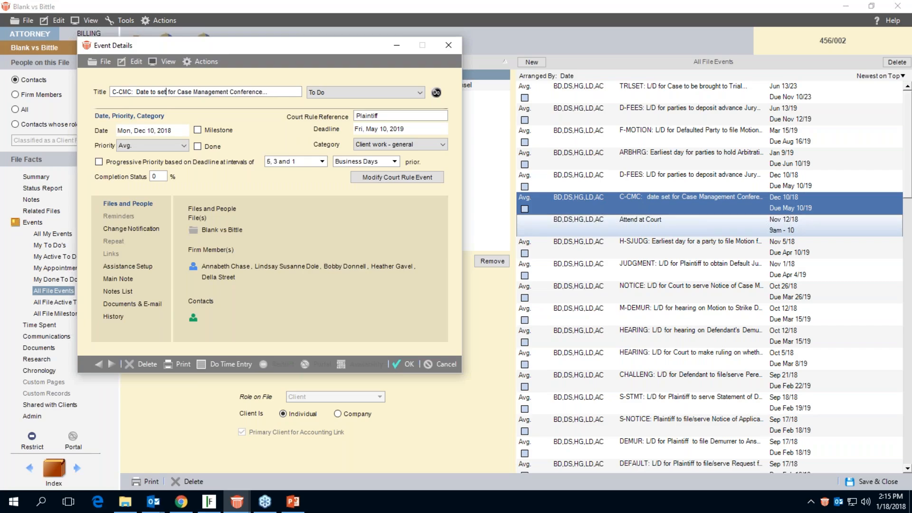
Save the reworded C-CMC event.
left_click(396, 361)
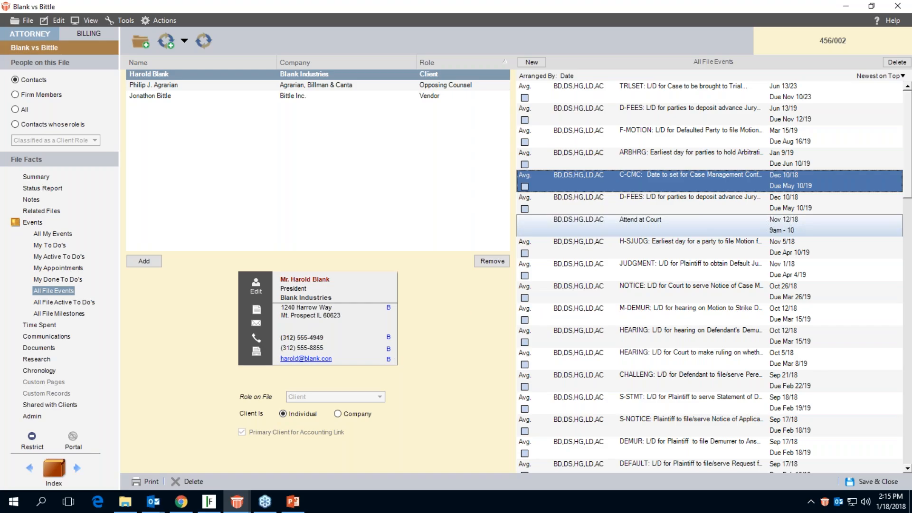
View the details and date of the D-FEES event due May 10, 2019, and close it without changes.
double_click(608, 204)
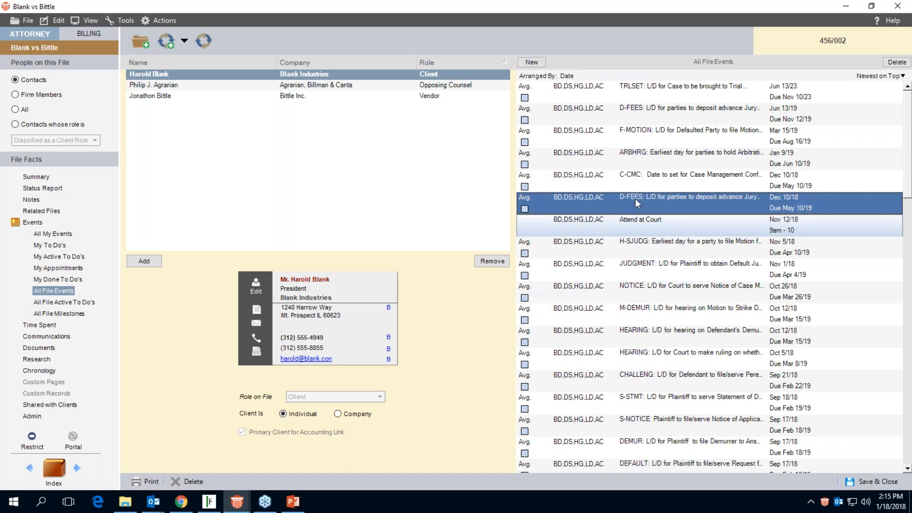
left_click(182, 147)
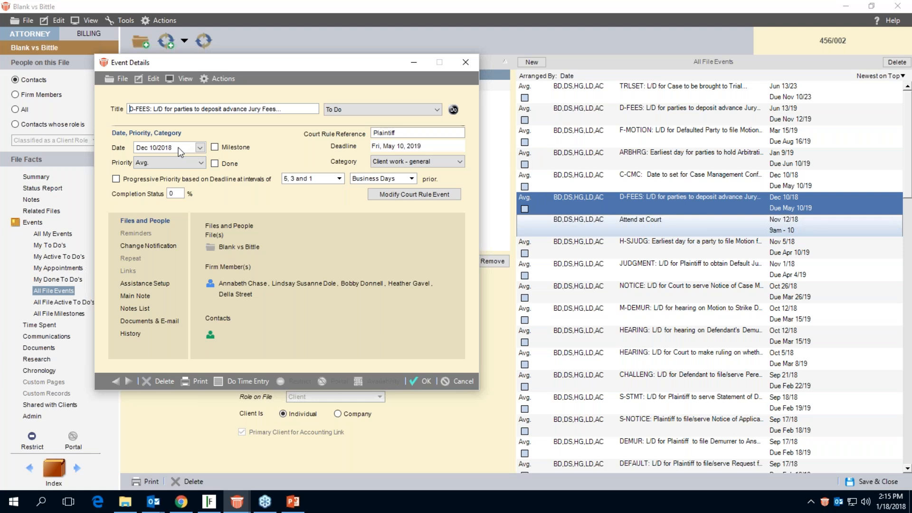
left_click(453, 385)
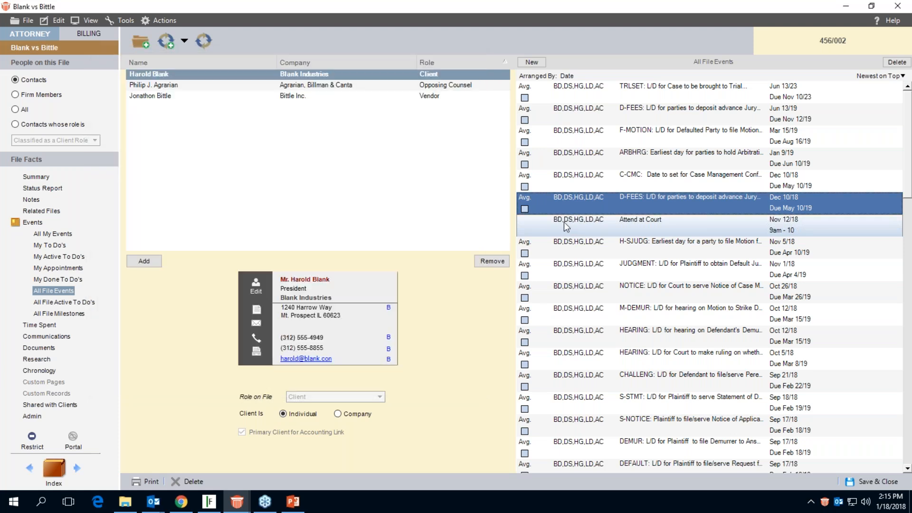
left_click(152, 23)
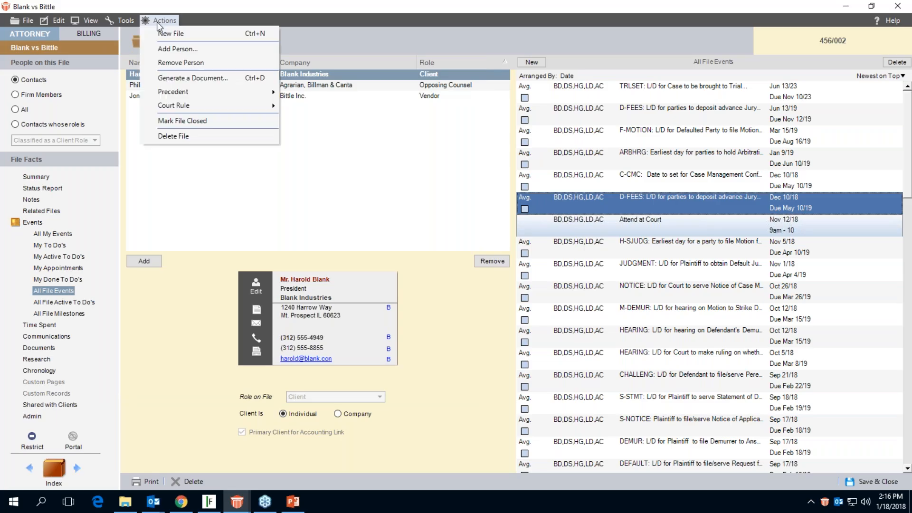
mouse_move(179, 114)
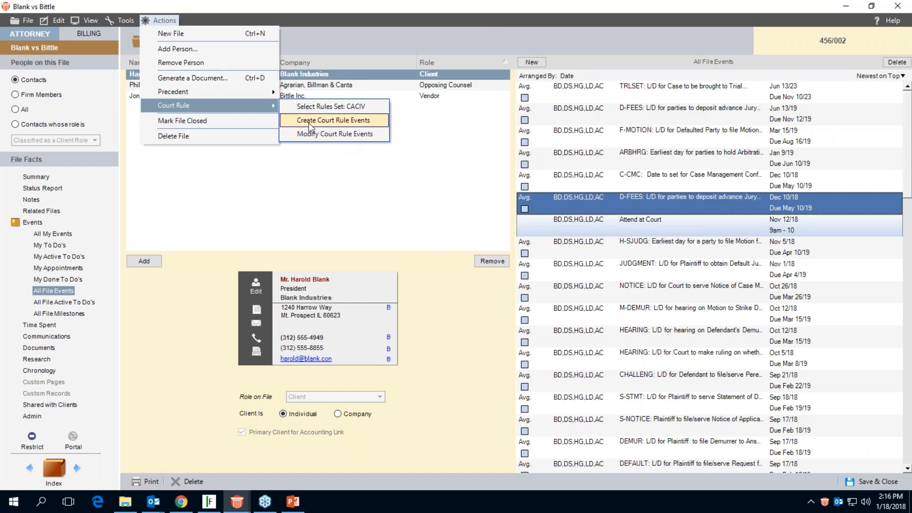
left_click(380, 185)
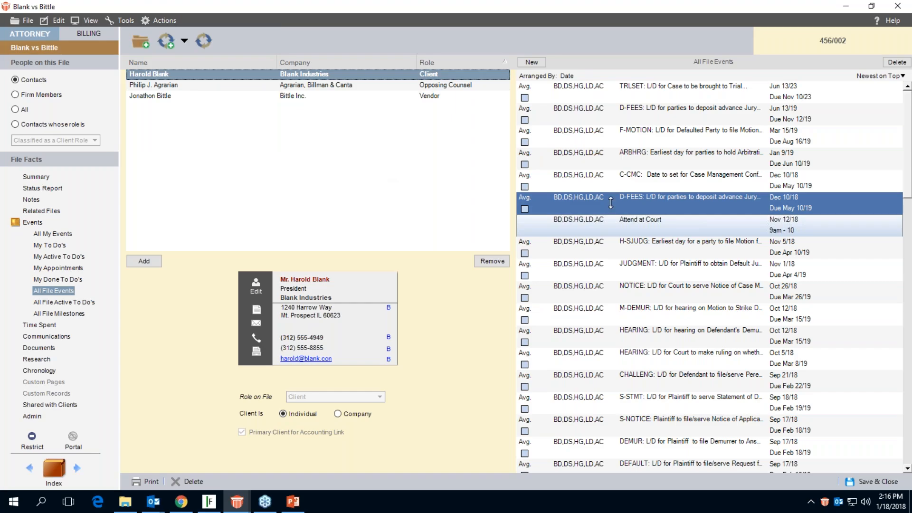
Try to move the H-SJUDG event's deadline to April 12, 2019 directly in its details, and discard the change.
double_click(622, 246)
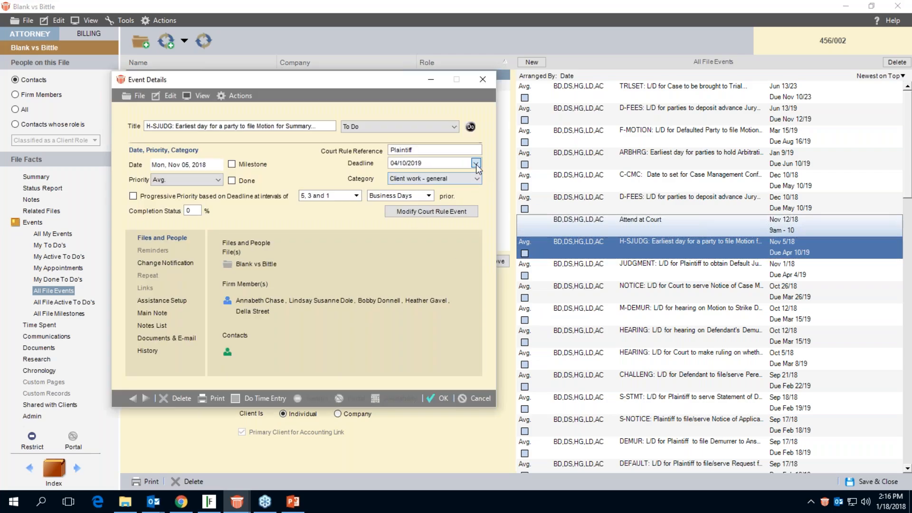
left_click(475, 164)
left_click(452, 212)
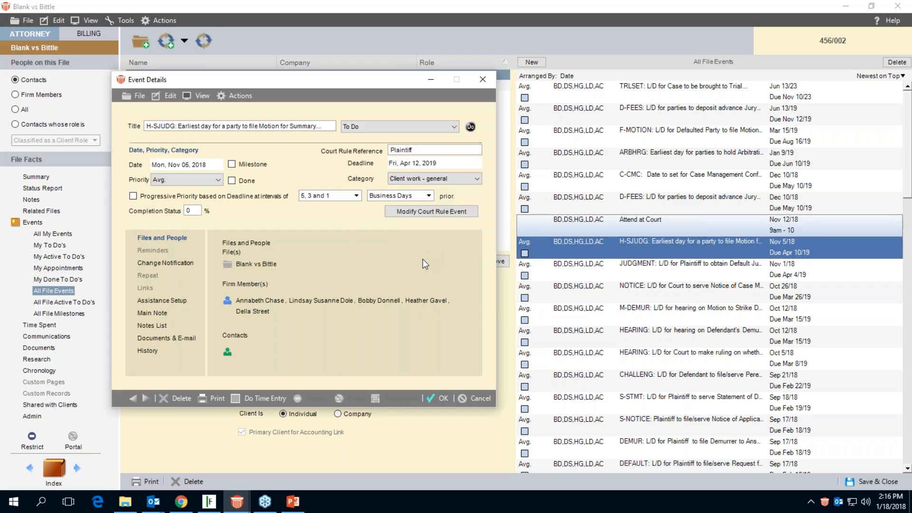
left_click(439, 398)
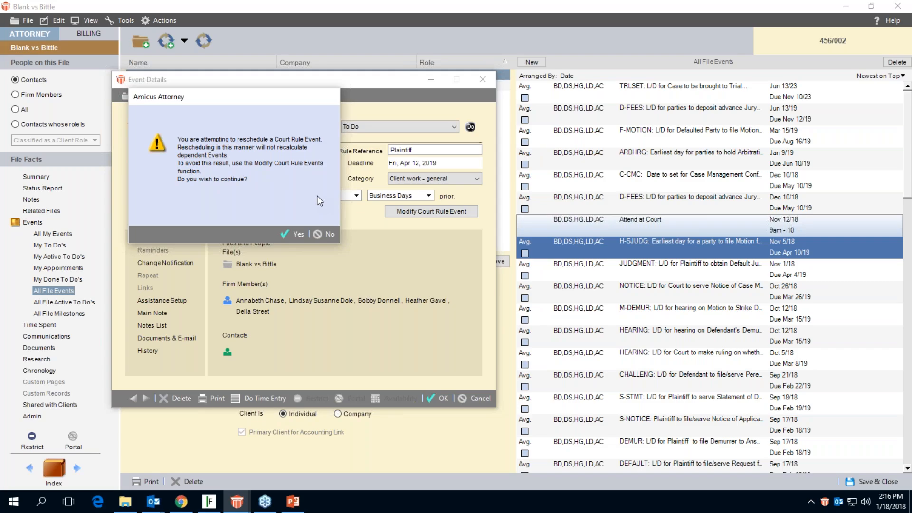
left_click(321, 235)
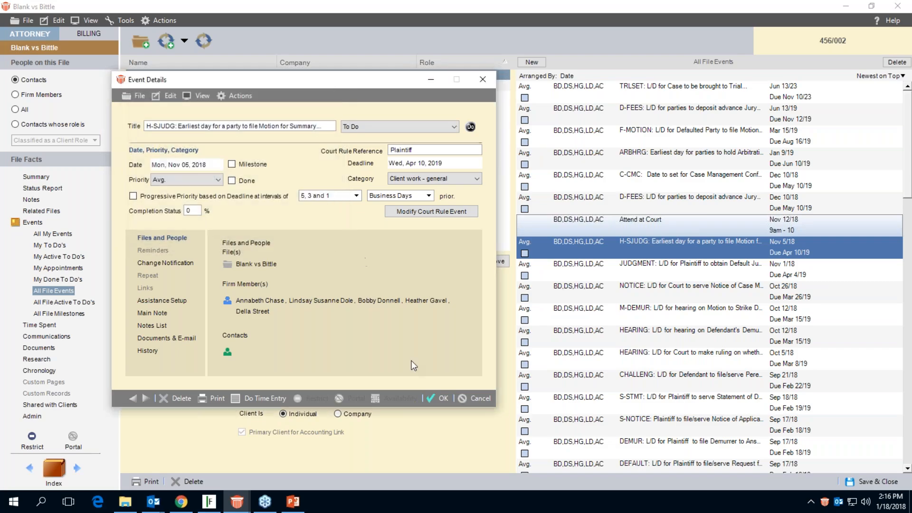
left_click(465, 397)
Review the reschedule options for modifying the court rule series from the H-SJUDG event, and leave without modifying anything.
left_click(159, 19)
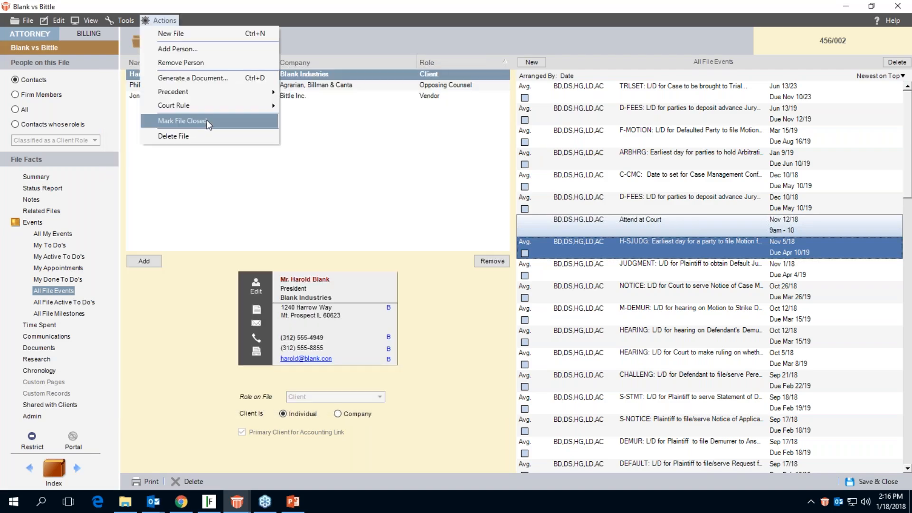
left_click(333, 122)
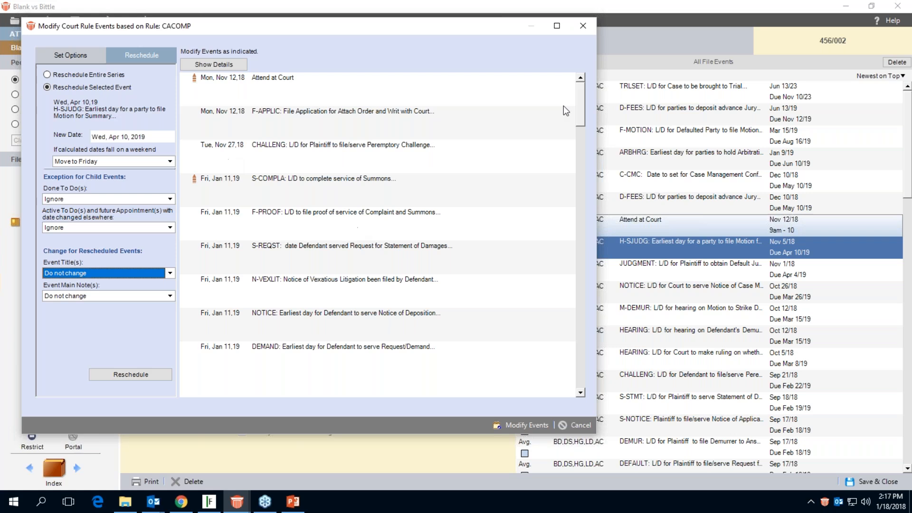
left_click(574, 425)
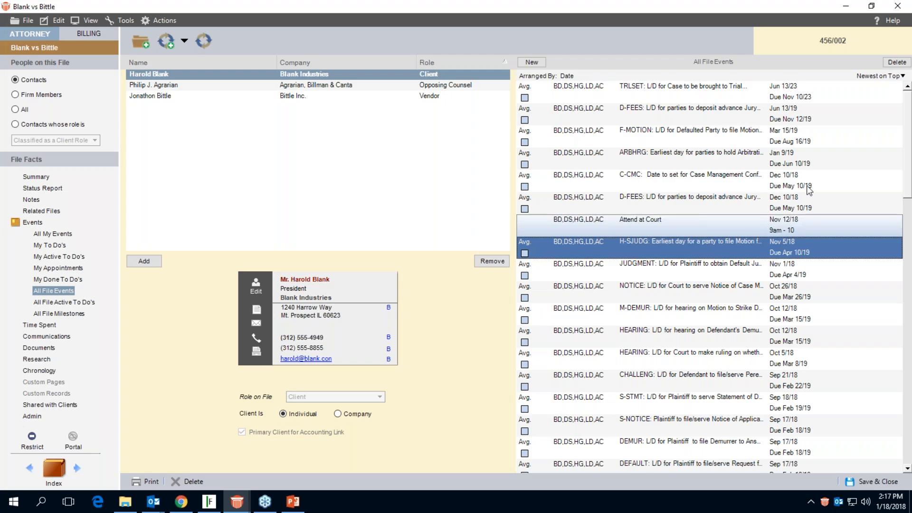
Mark the M-DEMUR hearing on Motion to Strike event as done without creating a time entry.
left_click(525, 319)
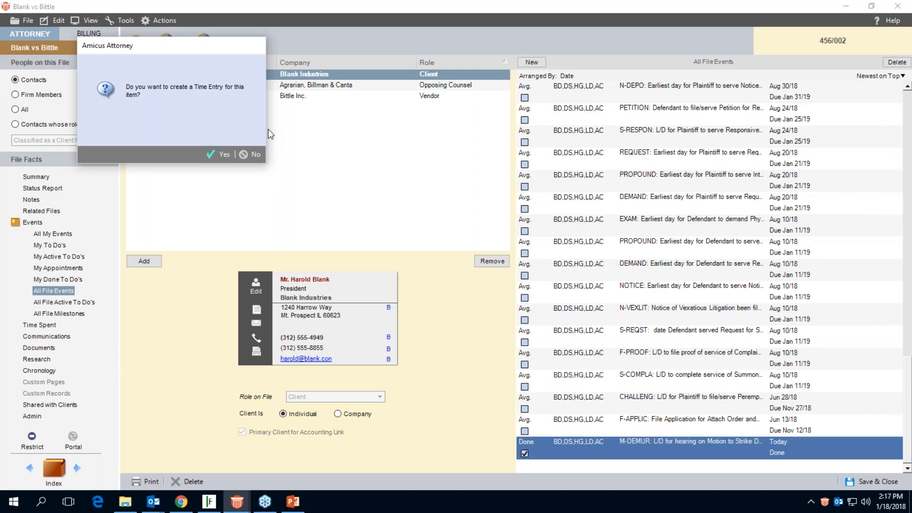
left_click(252, 151)
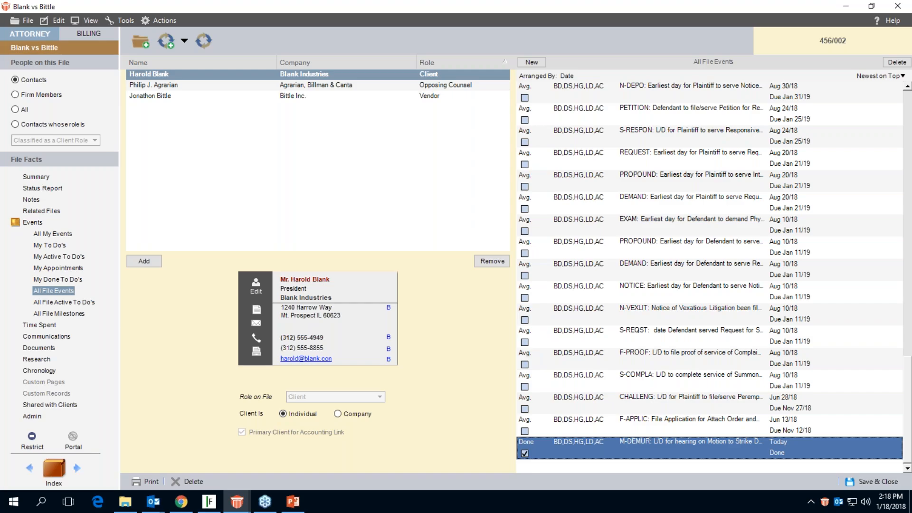
Review the court rules sets available for the file and close the selection without changing it.
left_click(164, 21)
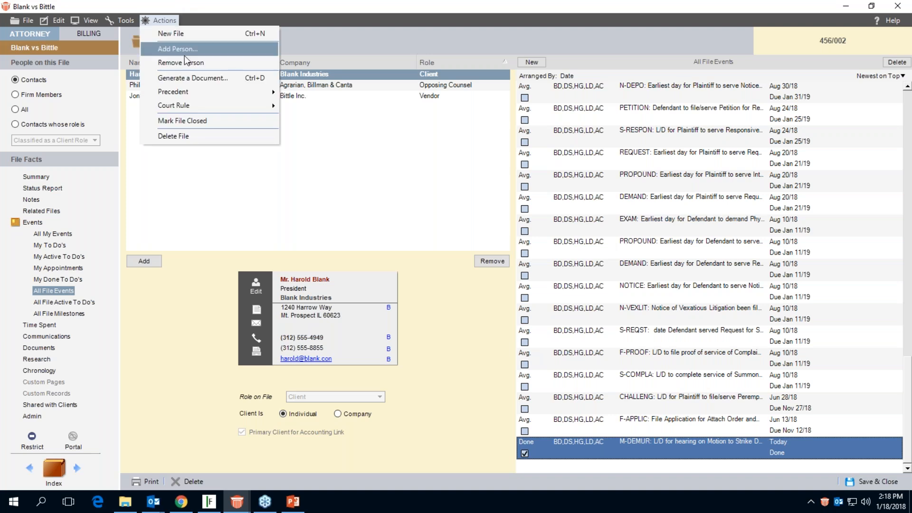
mouse_move(196, 105)
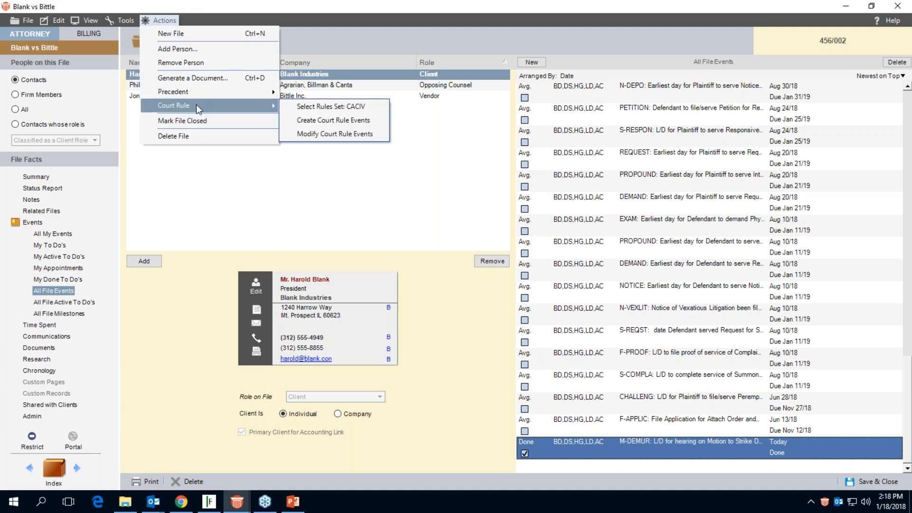
left_click(288, 114)
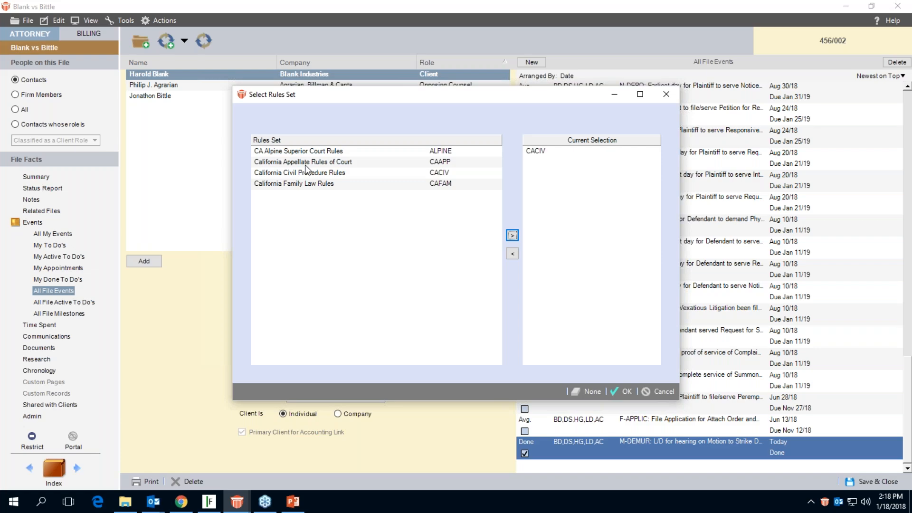
left_click(663, 392)
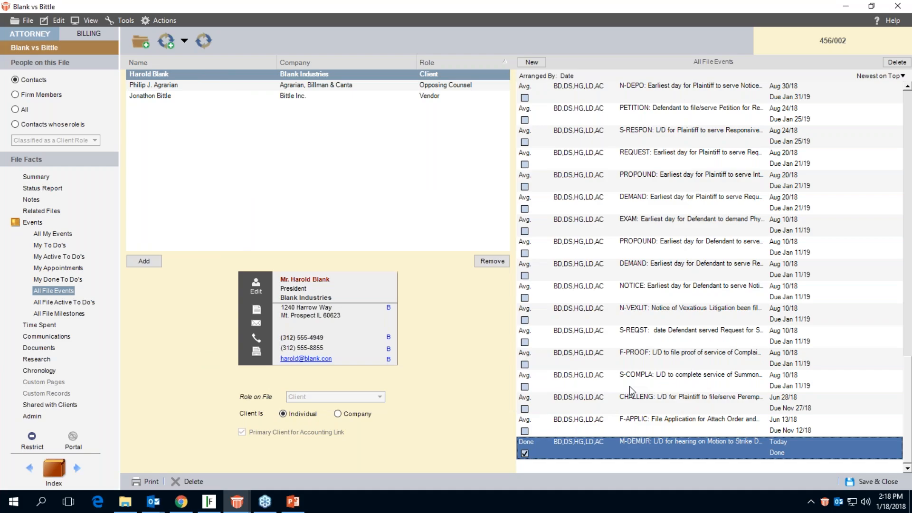